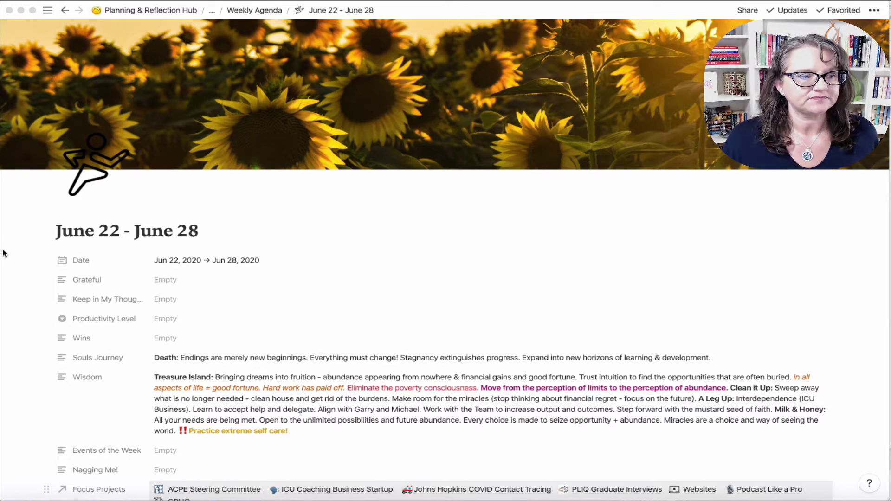
# Step: Go up to the Weekly Planner Gallery, browse its agenda cards, and check the New-agenda templates
pyautogui.moveTo(3, 254)
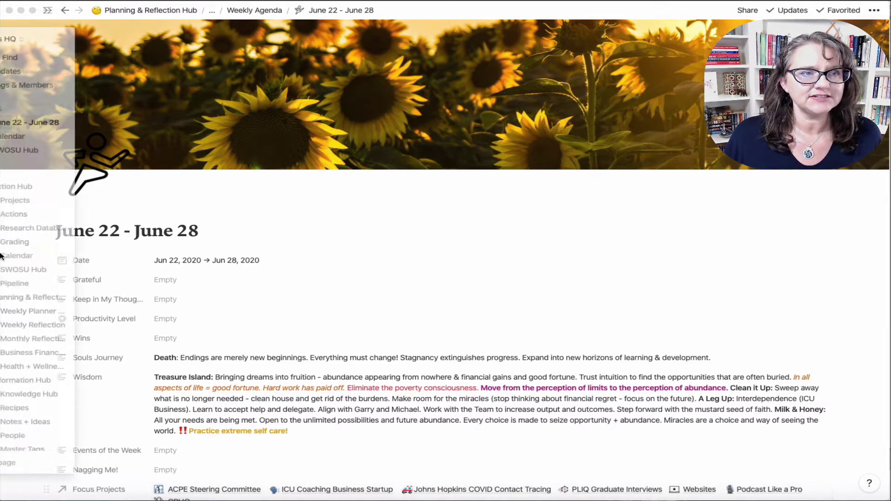
pyautogui.click(212, 10)
pyautogui.click(209, 26)
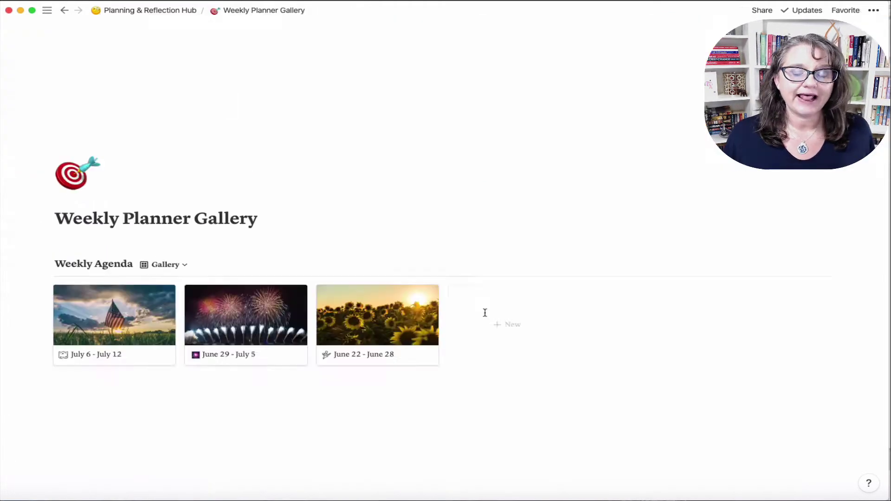
pyautogui.scroll(-2, 679, 459)
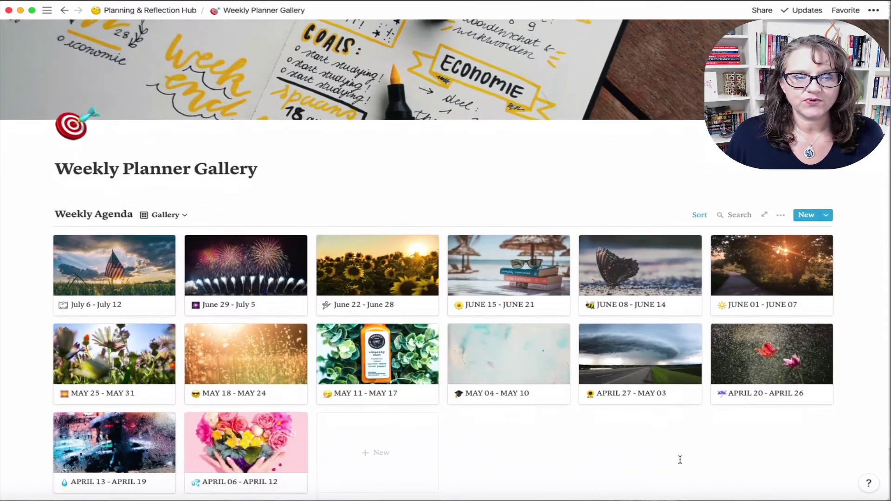
pyautogui.scroll(-1, 680, 459)
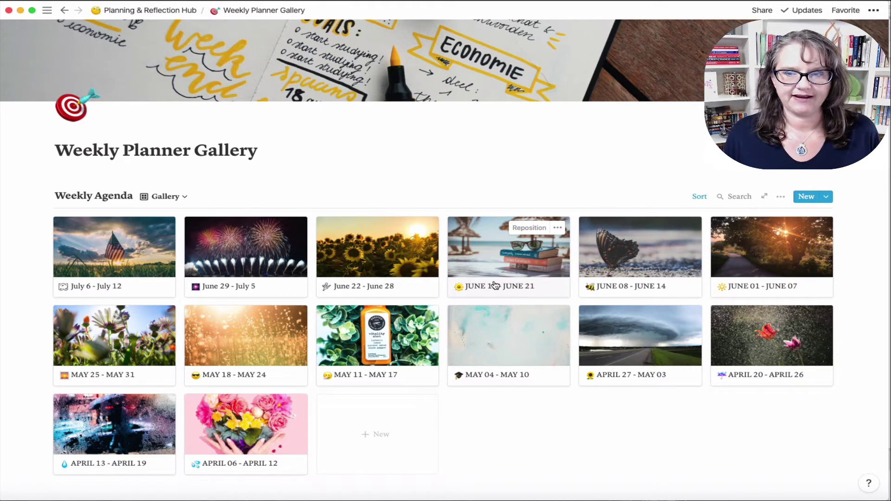
pyautogui.click(825, 197)
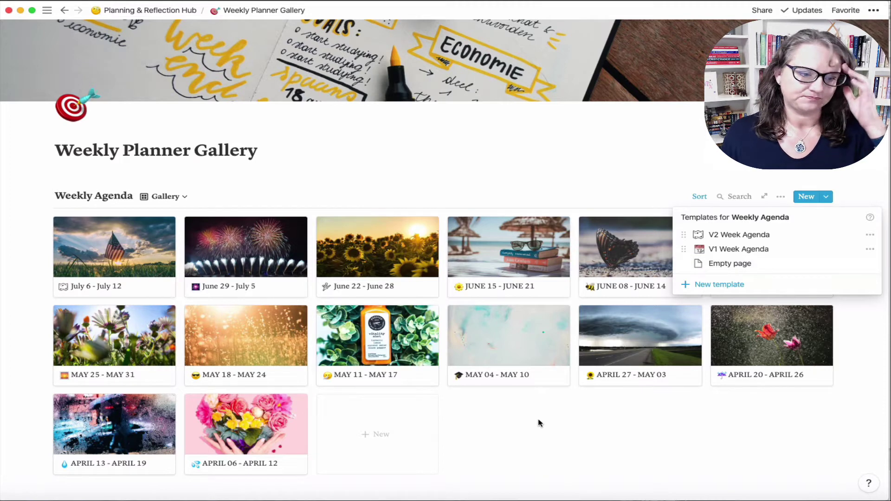
pyautogui.click(243, 439)
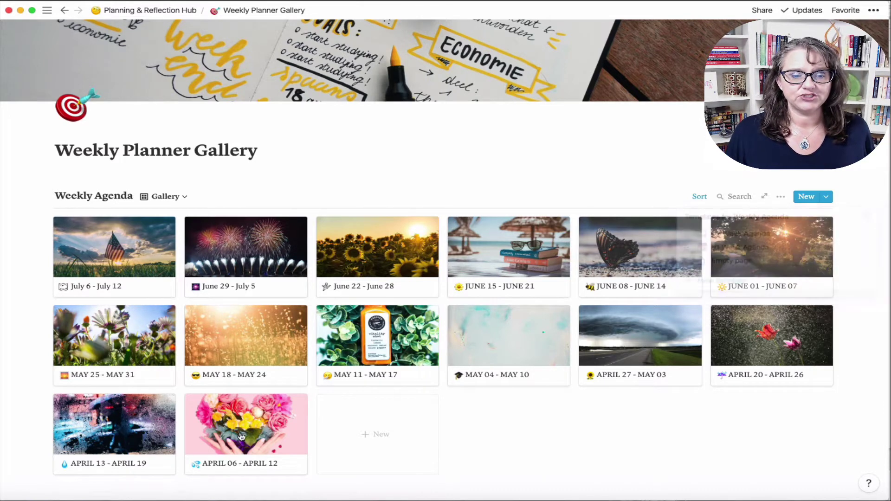
# Step: Open the APRIL 06 - APRIL 12 card as a full page and scroll to its goals and calendar
pyautogui.click(241, 437)
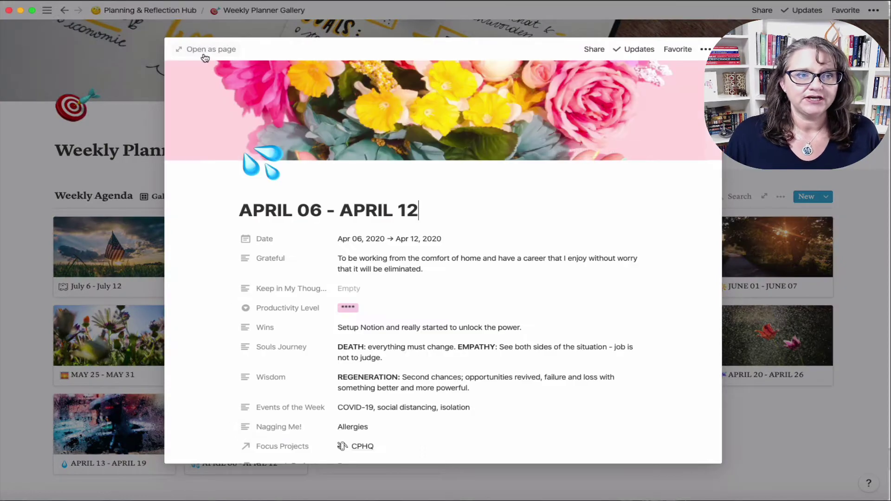
pyautogui.click(207, 49)
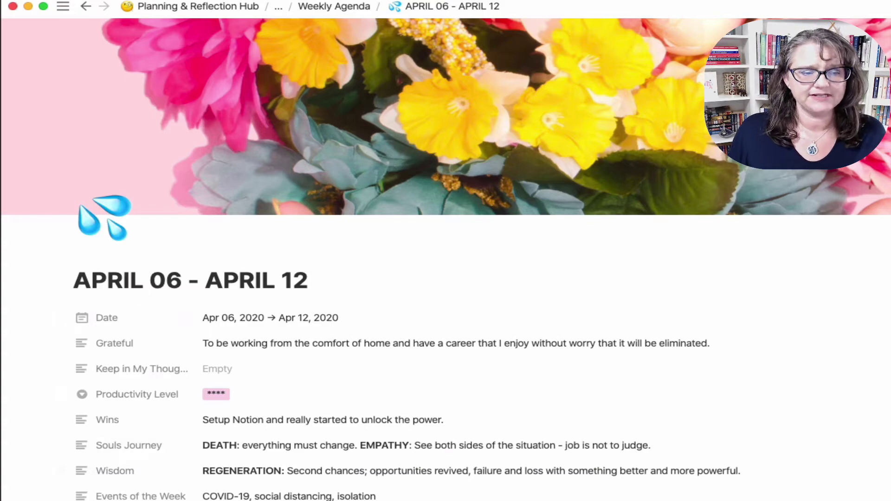
pyautogui.scroll(-10, 639, 434)
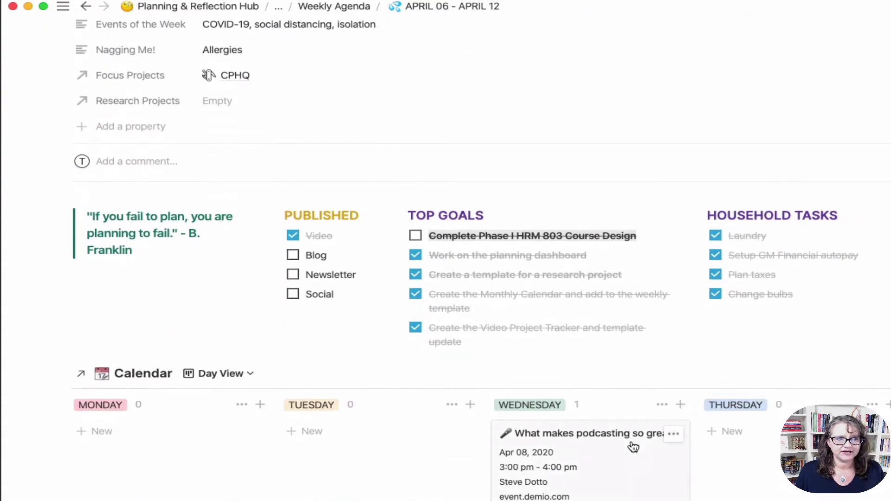
pyautogui.scroll(-3, 633, 443)
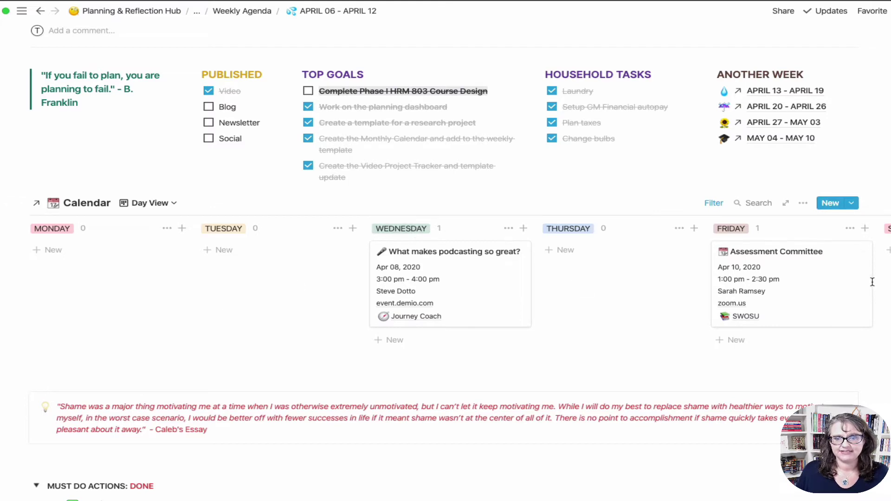
# Step: Expand COURSE CHECK-IN below the boards to show the course tracker, then return to the page top
pyautogui.scroll(-3, 807, 396)
pyautogui.scroll(-5, 604, 330)
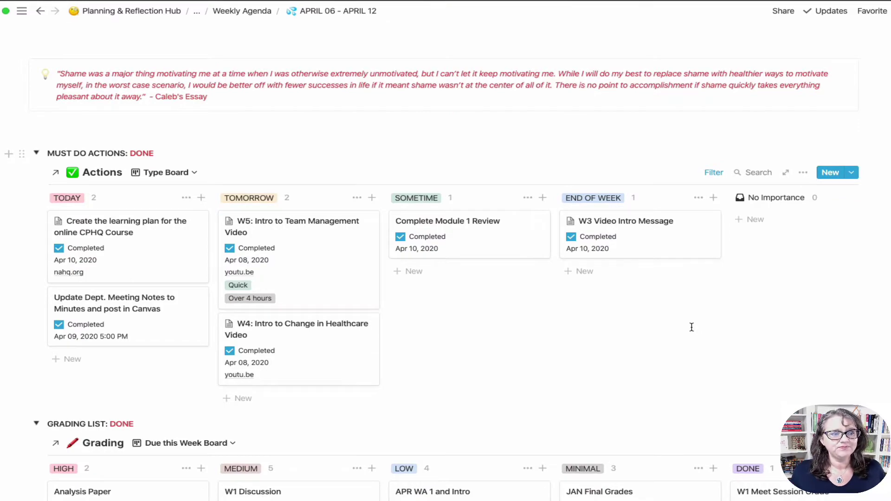
pyautogui.scroll(-6, 692, 328)
pyautogui.scroll(-10, 716, 353)
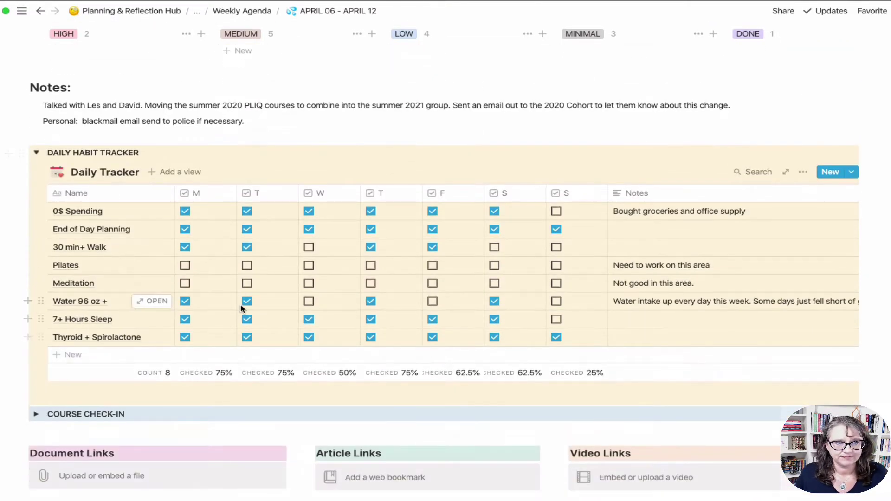
pyautogui.click(35, 414)
pyautogui.scroll(-4, 494, 321)
pyautogui.scroll(-4, 494, 321)
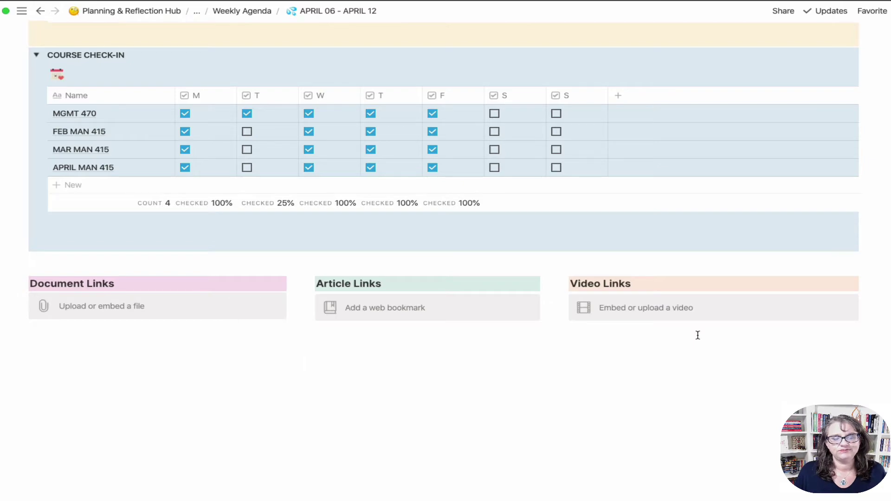
pyautogui.scroll(2, 722, 283)
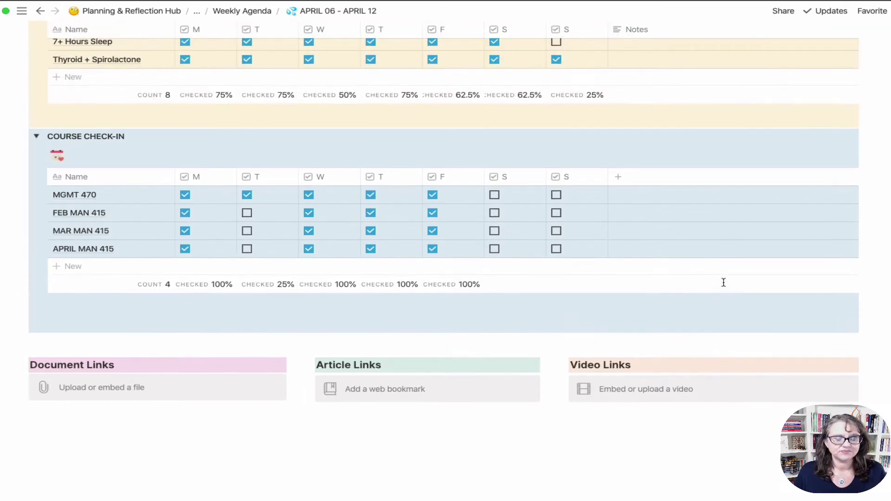
pyautogui.scroll(3, 789, 332)
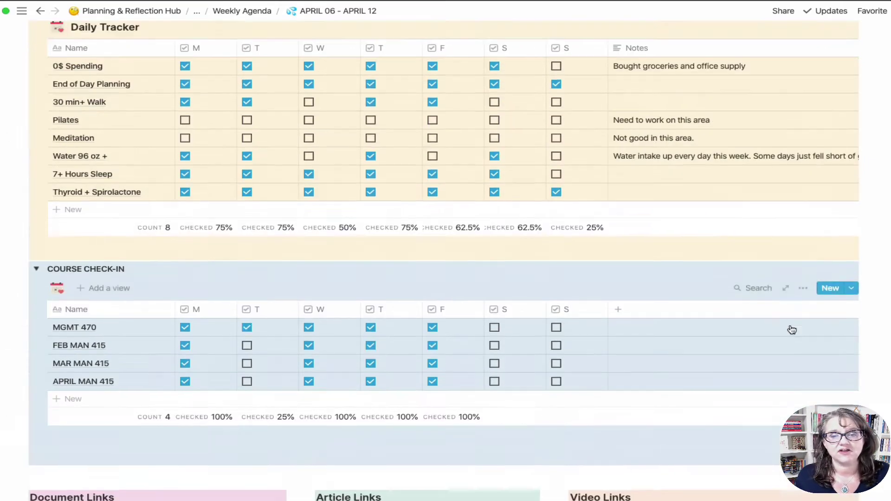
pyautogui.scroll(2, 793, 329)
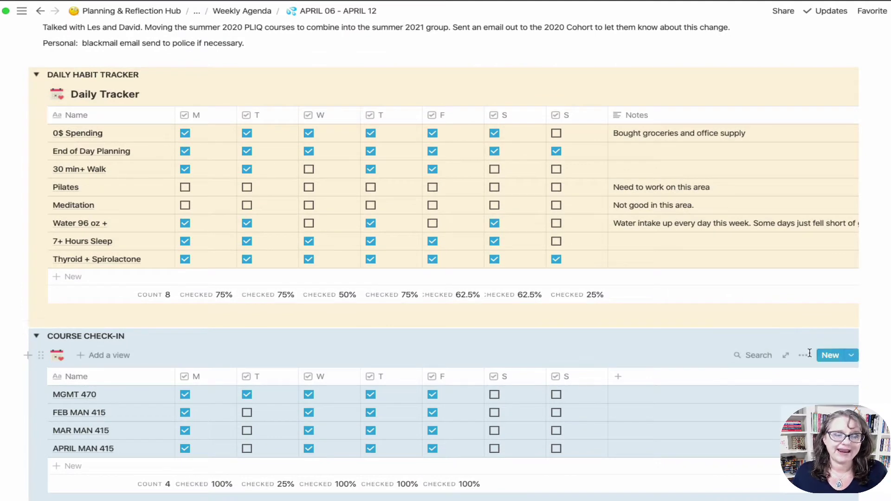
pyautogui.scroll(5, 801, 321)
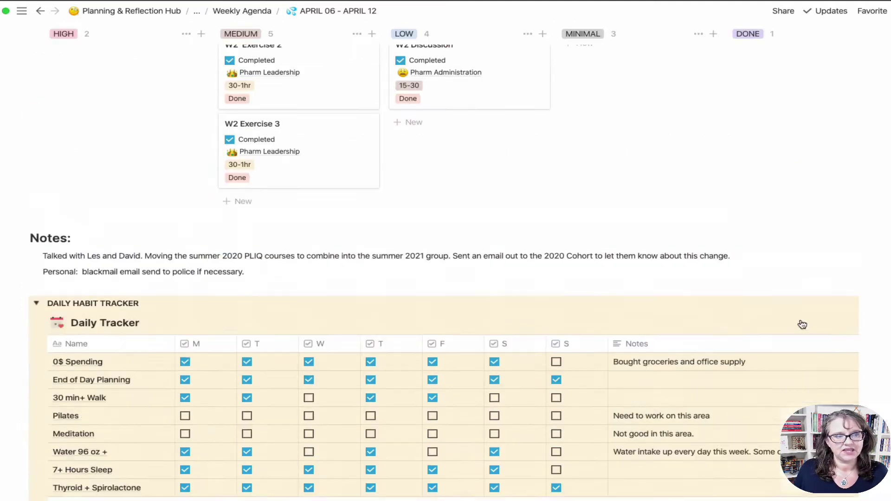
pyautogui.scroll(3, 801, 321)
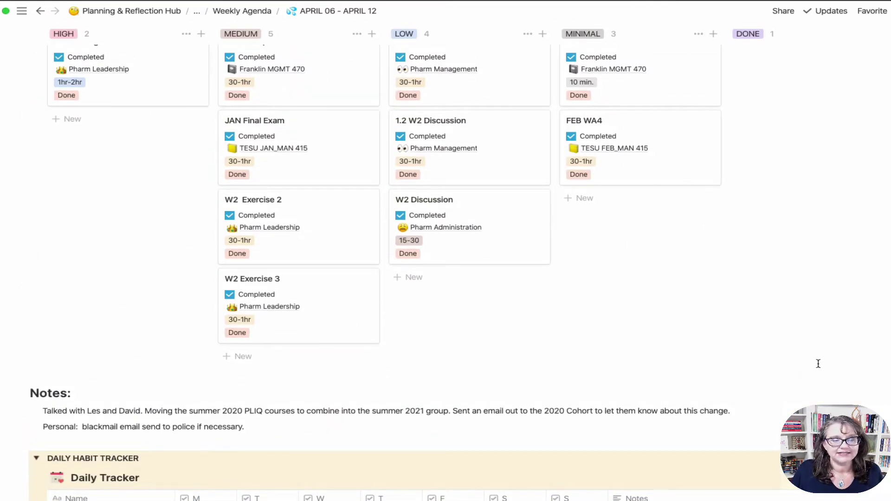
pyautogui.scroll(15, 818, 363)
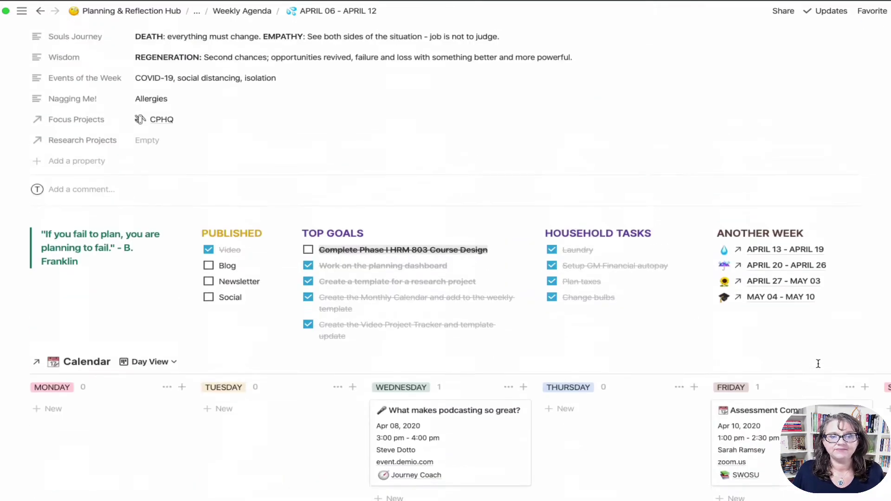
pyautogui.scroll(7, 818, 363)
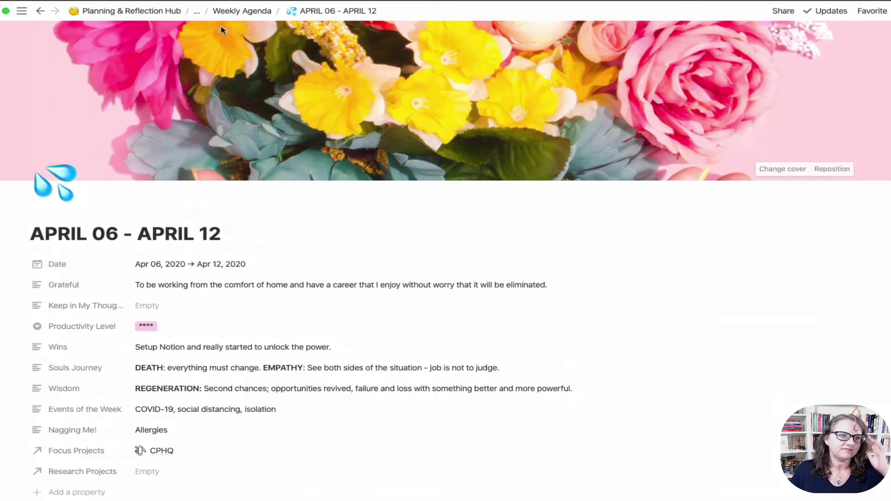
# Step: Return via the breadcrumb to the Weekly Planner Gallery and open June 22 - June 28 as a page
pyautogui.click(195, 15)
pyautogui.click(190, 28)
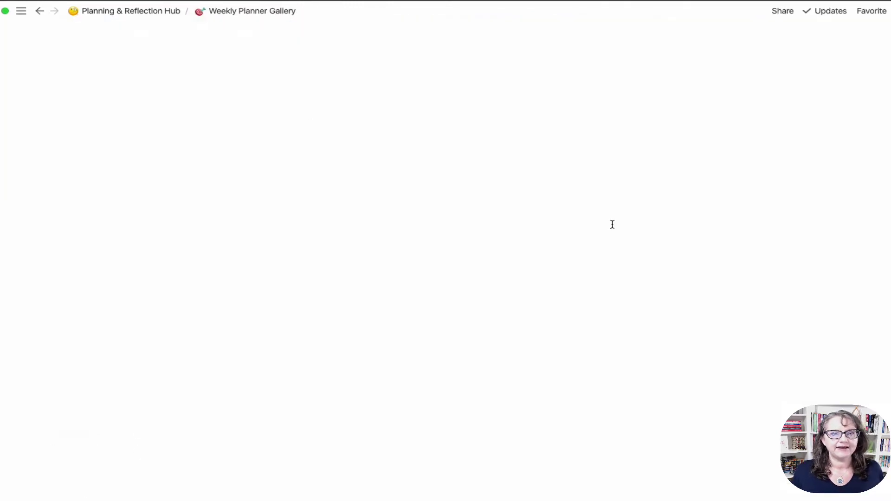
pyautogui.click(372, 339)
pyautogui.click(190, 52)
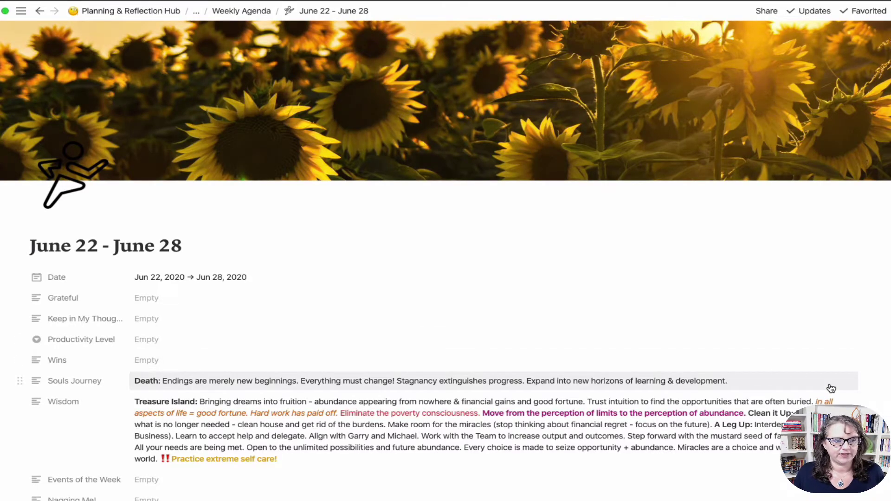
# Step: Scroll the June page and view the Productivity Level ratings without choosing one
pyautogui.scroll(-2, 831, 388)
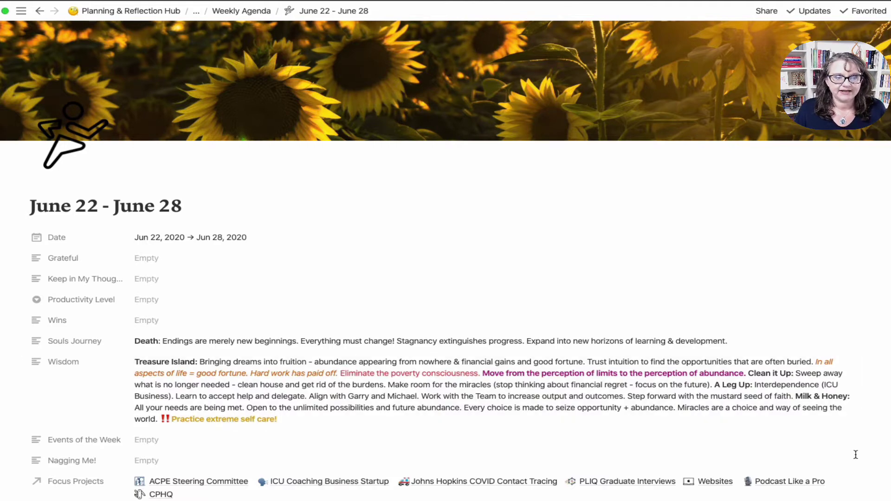
pyautogui.scroll(-5, 856, 455)
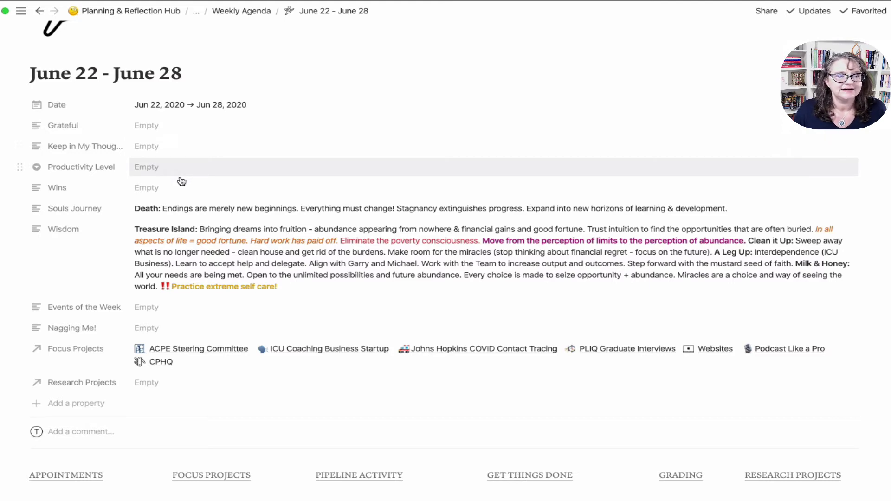
pyautogui.click(175, 173)
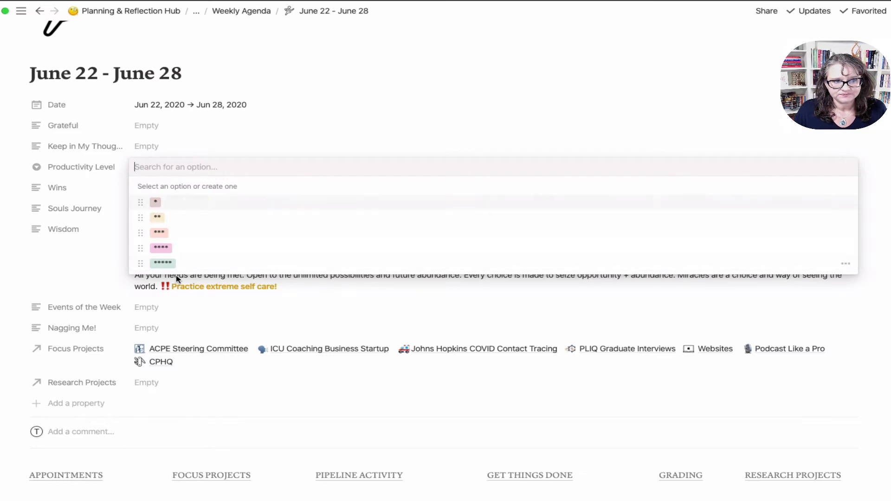
pyautogui.click(241, 145)
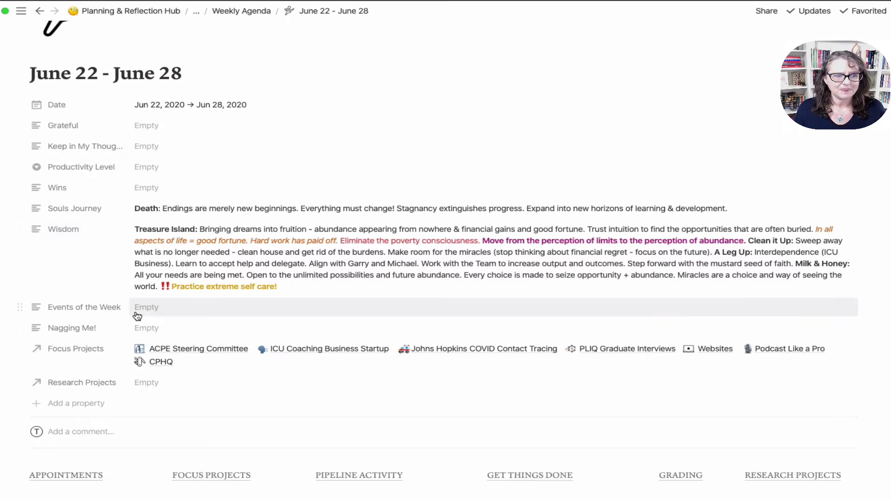
# Step: Scroll to the section link row and use the GRADING anchor to reach the Grading board
pyautogui.scroll(-1, 146, 310)
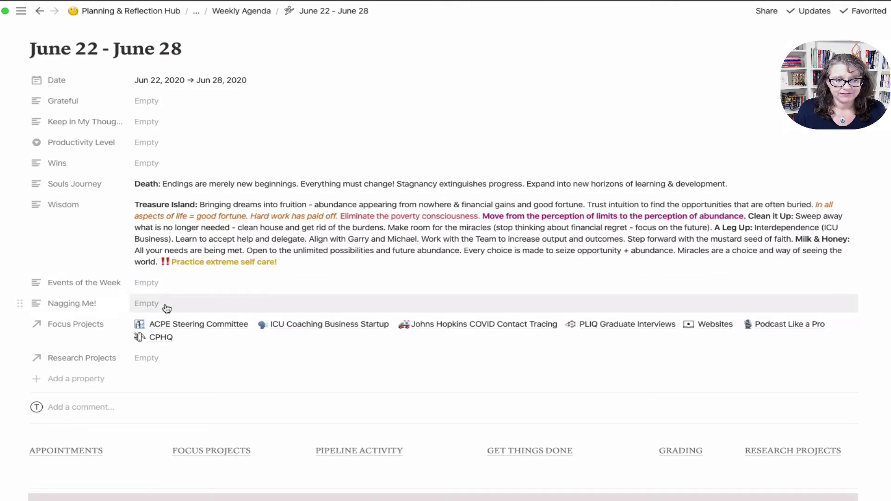
pyautogui.scroll(-5, 166, 309)
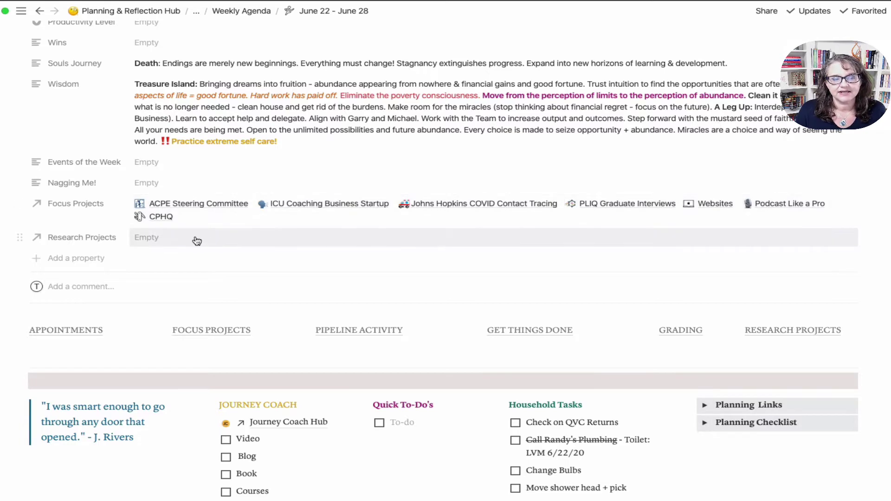
pyautogui.scroll(-7, 196, 240)
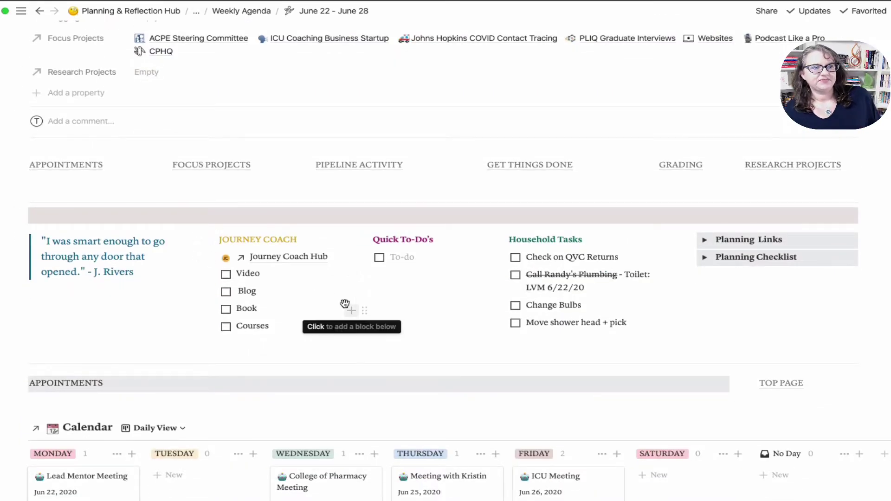
pyautogui.scroll(-4, 866, 362)
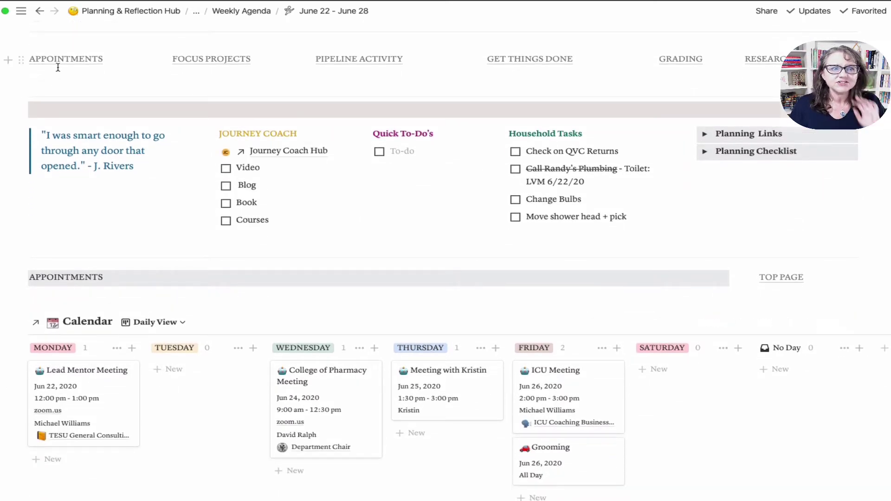
pyautogui.click(677, 60)
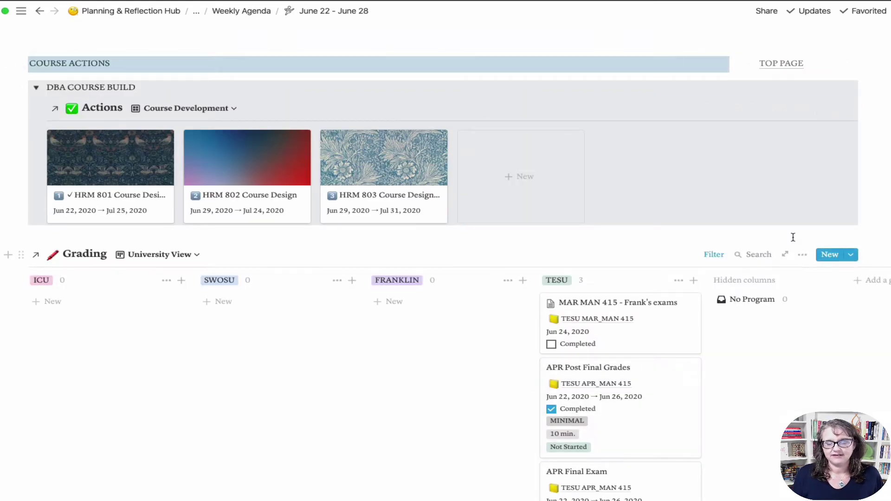
# Step: Collapse, expand and re-collapse the DBA COURSE BUILD toggle, then jump back via TOP PAGE
pyautogui.click(37, 88)
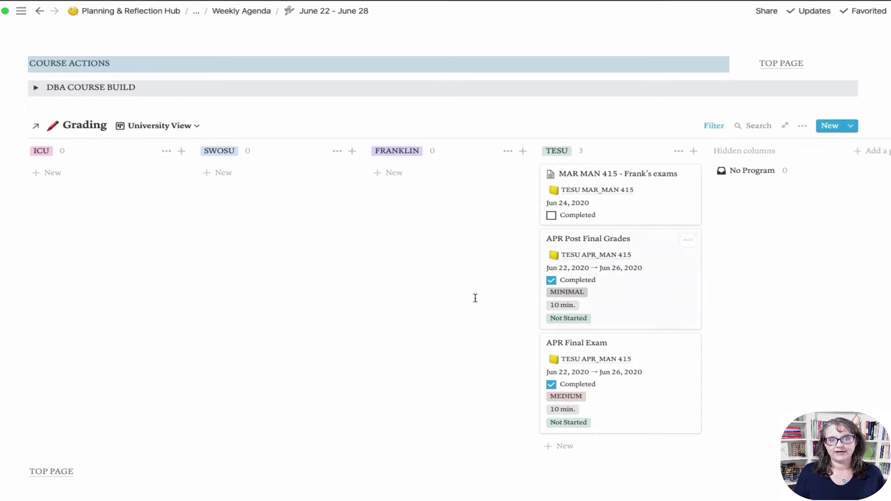
pyautogui.click(37, 89)
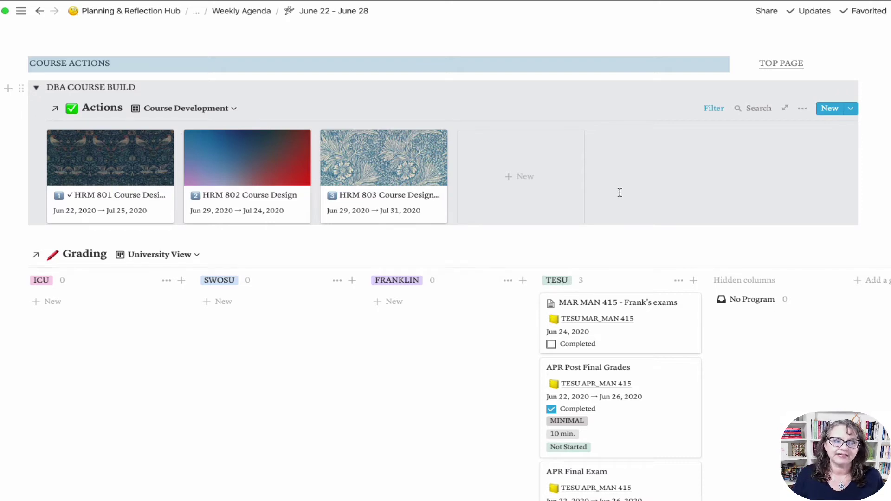
pyautogui.click(35, 87)
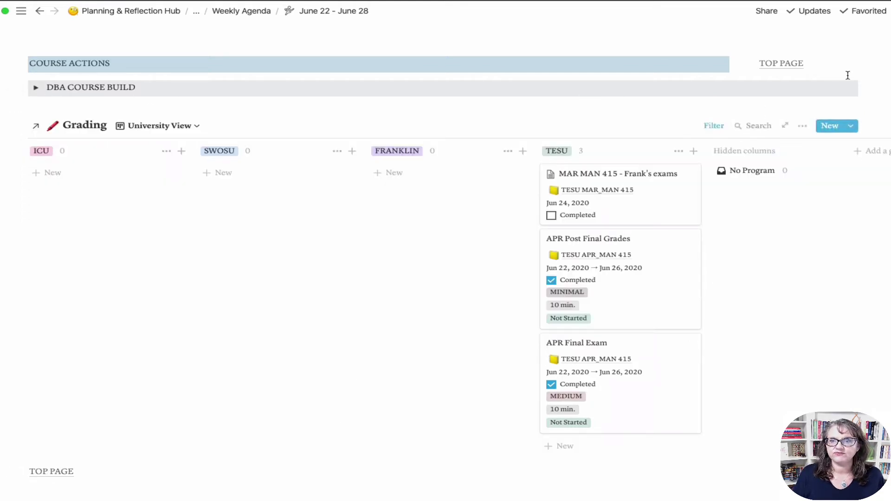
pyautogui.click(780, 65)
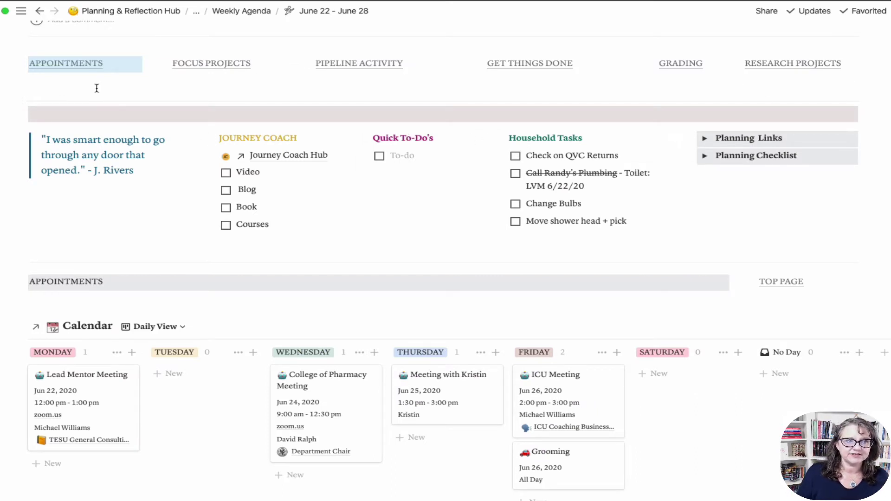
pyautogui.click(88, 66)
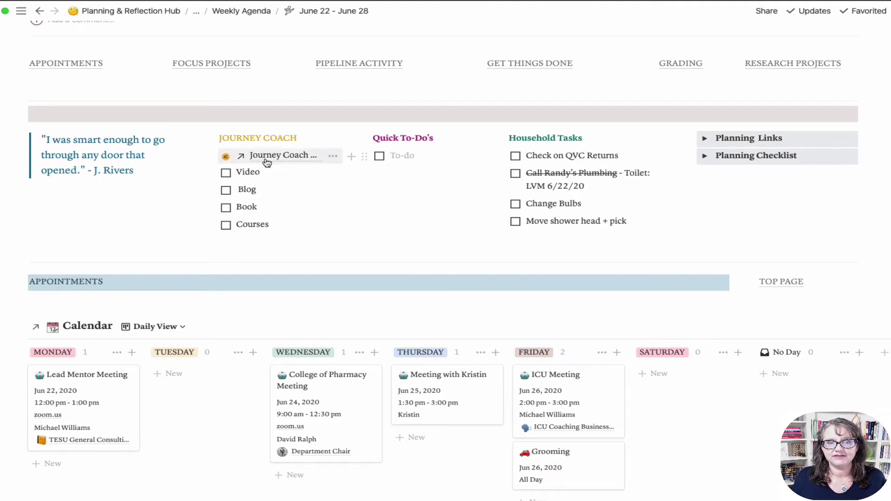
pyautogui.click(226, 172)
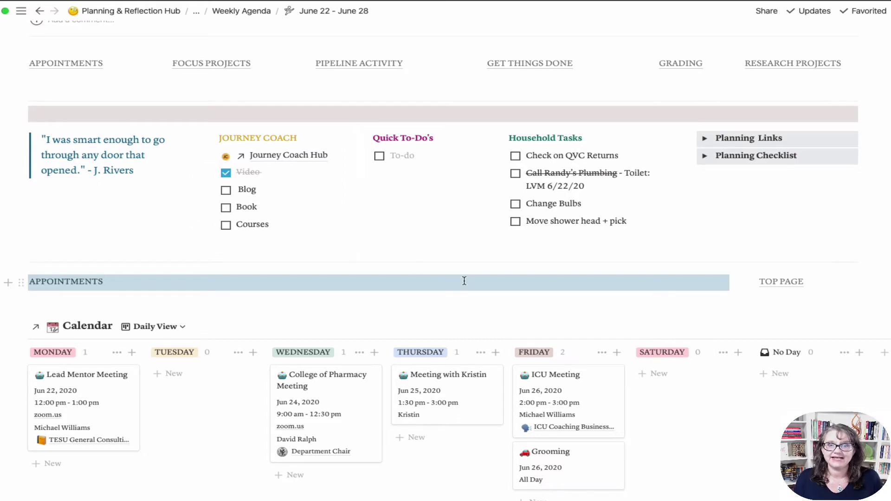
pyautogui.click(225, 207)
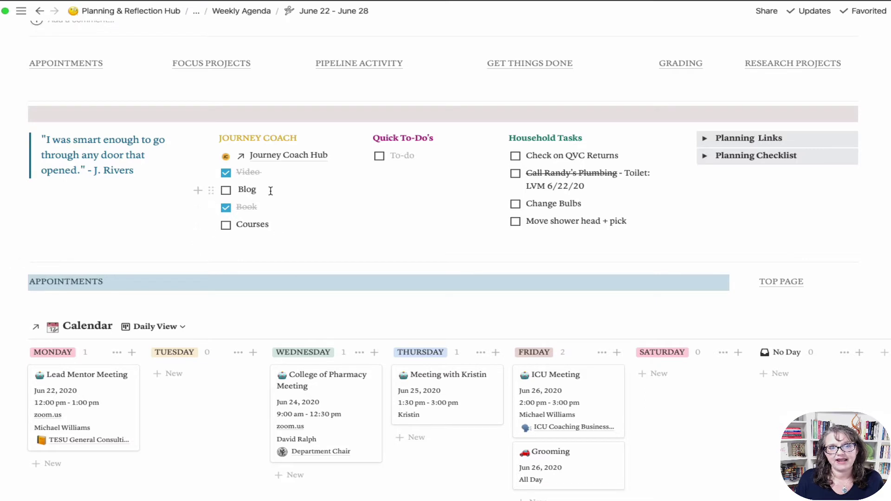
pyautogui.click(226, 207)
pyautogui.click(225, 173)
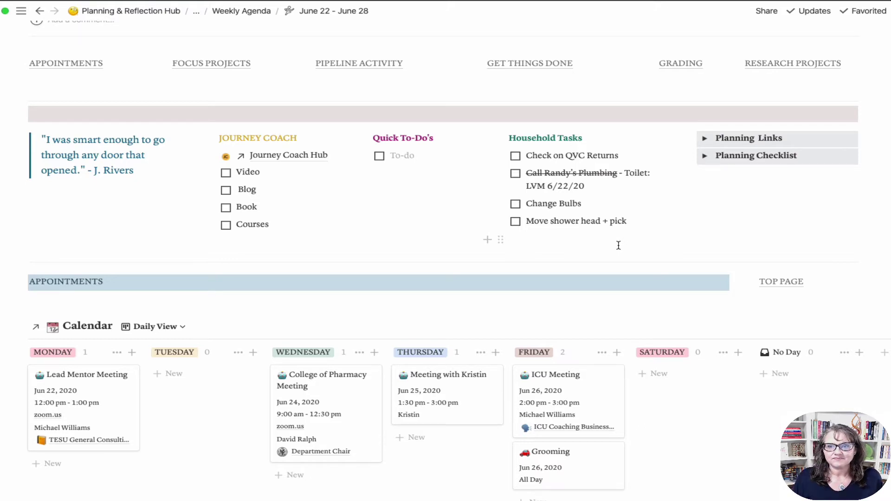
# Step: Expand Planning Links, visit the June 29 - July 5 page, and come back to June 22 - June 28
pyautogui.click(705, 139)
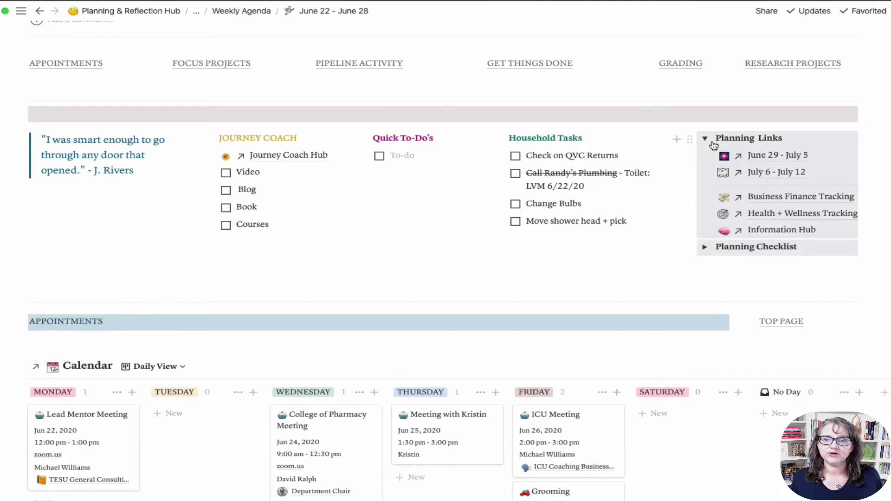
pyautogui.click(783, 161)
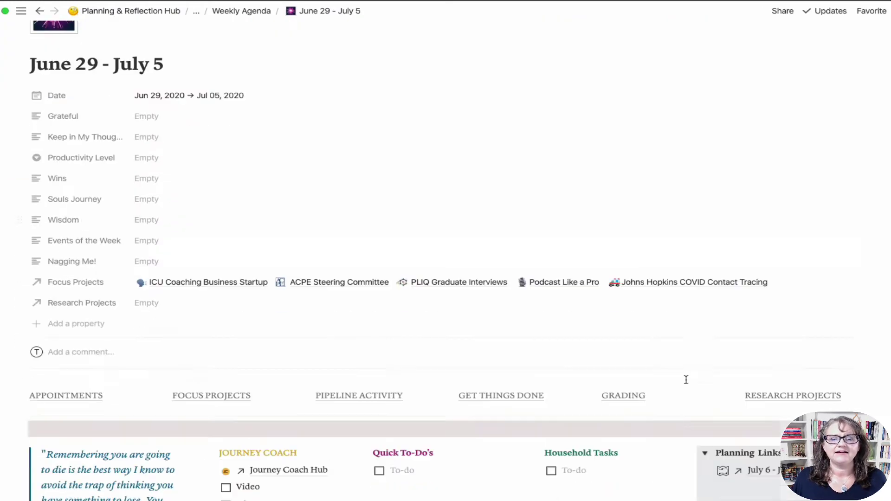
pyautogui.scroll(-5, 686, 380)
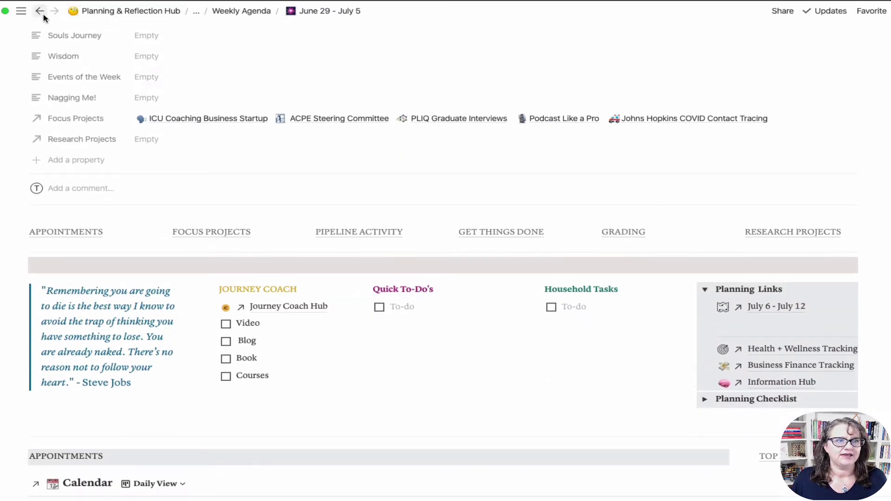
pyautogui.click(41, 12)
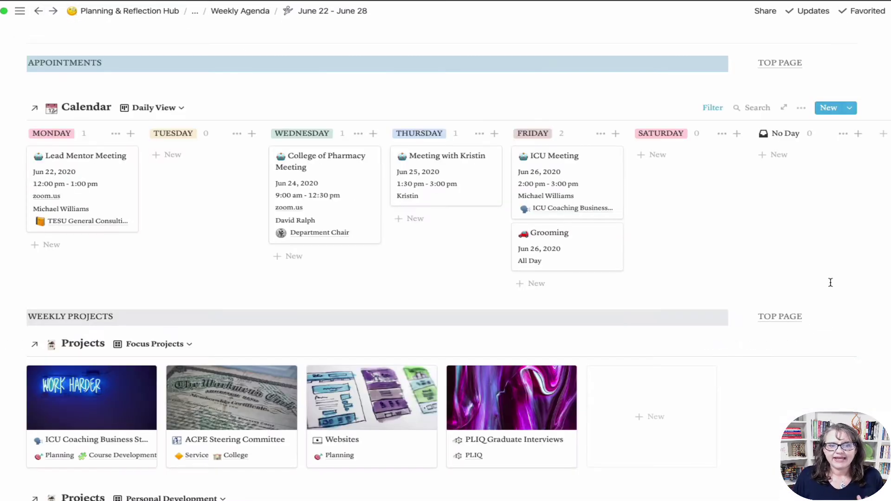
pyautogui.scroll(5, 831, 281)
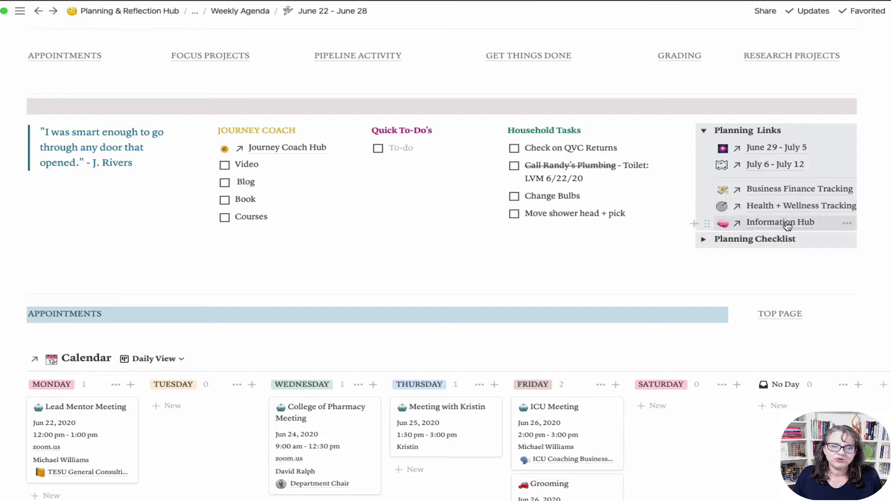
# Step: Collapse Planning Links, expand Planning Checklist, and untick then retick Last Week Reflection and Meditation Prompts
pyautogui.click(703, 131)
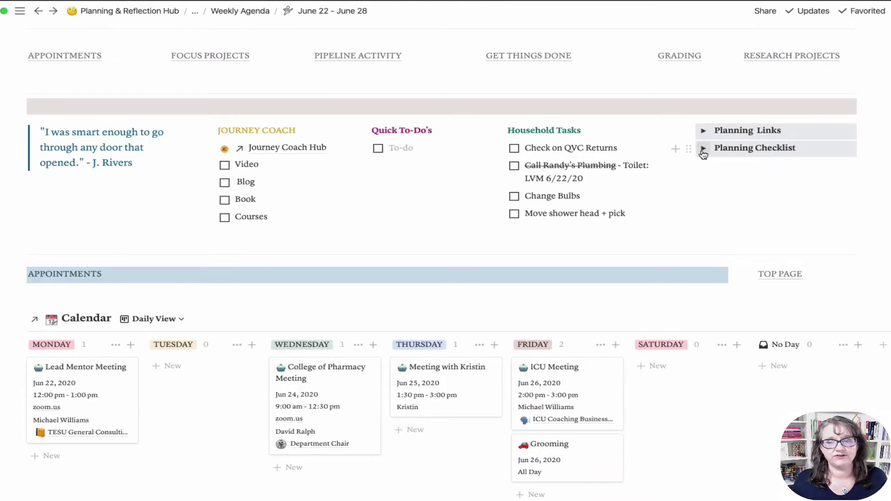
pyautogui.click(703, 148)
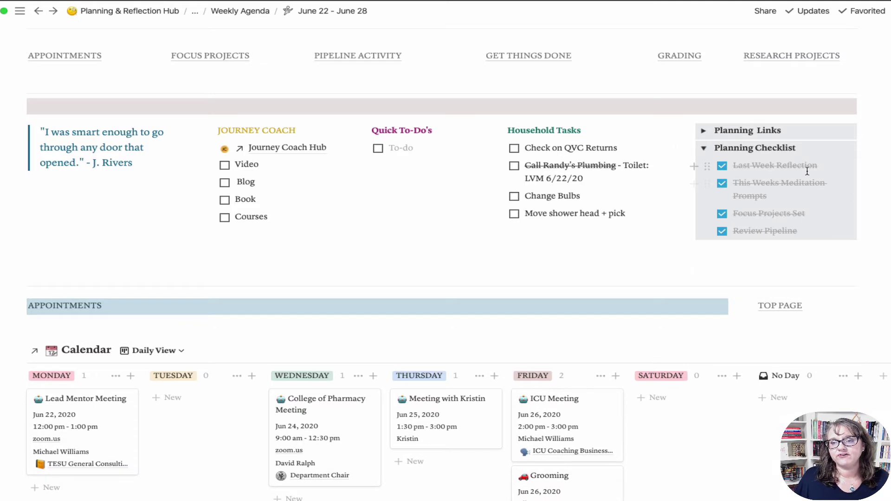
pyautogui.click(722, 166)
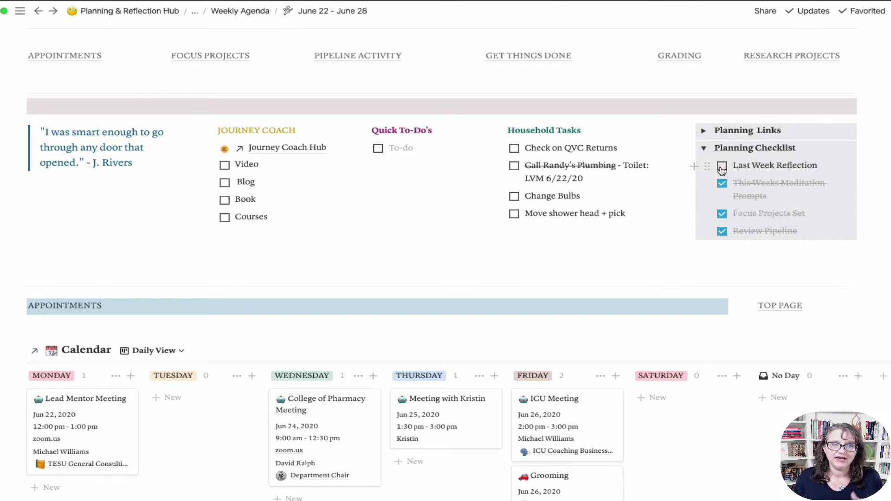
pyautogui.click(722, 167)
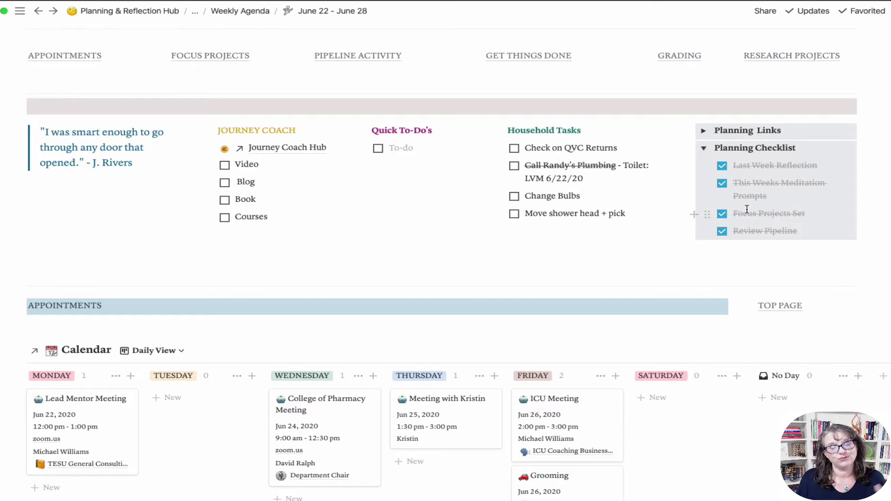
pyautogui.click(721, 190)
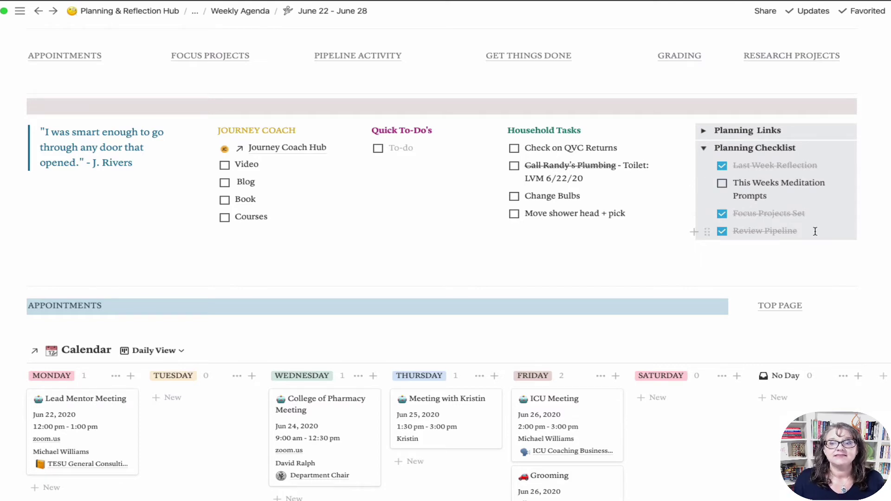
pyautogui.click(722, 190)
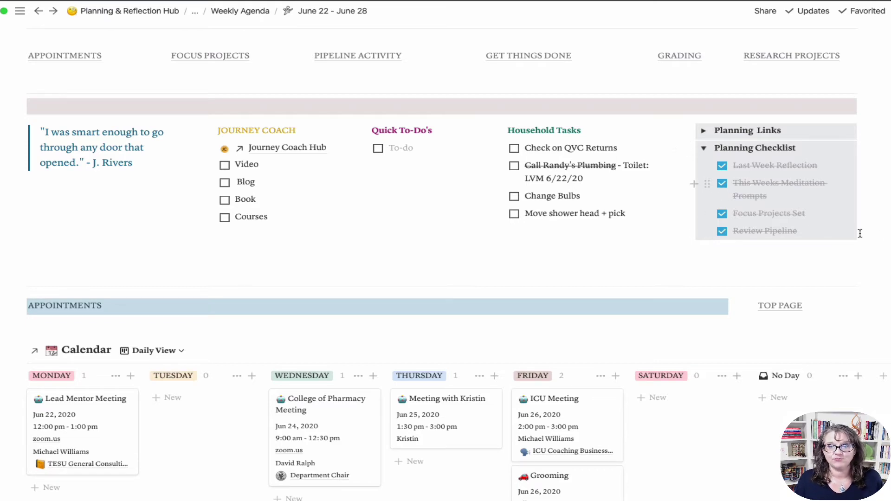
# Step: Untick and retick Focus Projects Set and Review Pipeline, then collapse the Planning Checklist
pyautogui.click(721, 215)
pyautogui.scroll(4, 671, 246)
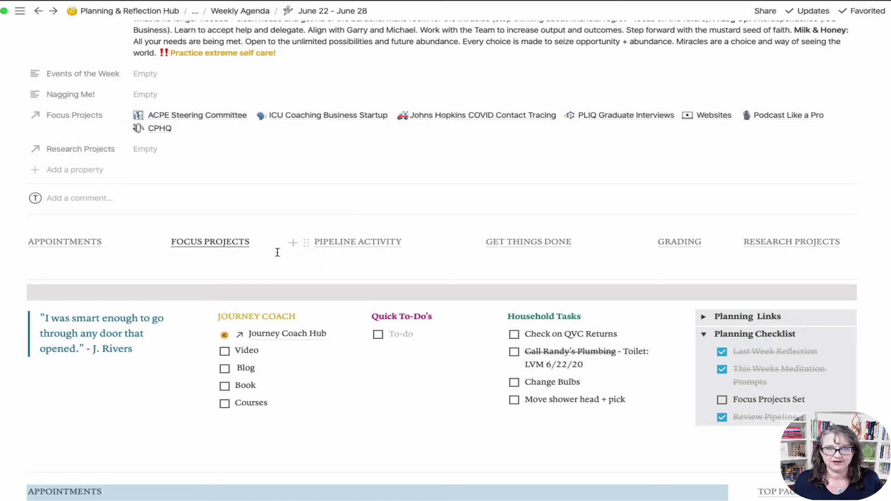
pyautogui.scroll(-3, 724, 423)
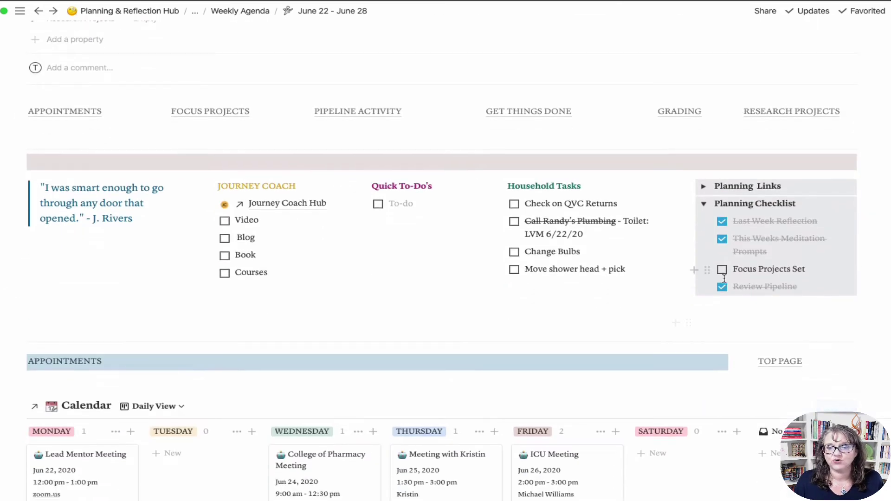
pyautogui.click(721, 269)
pyautogui.click(720, 288)
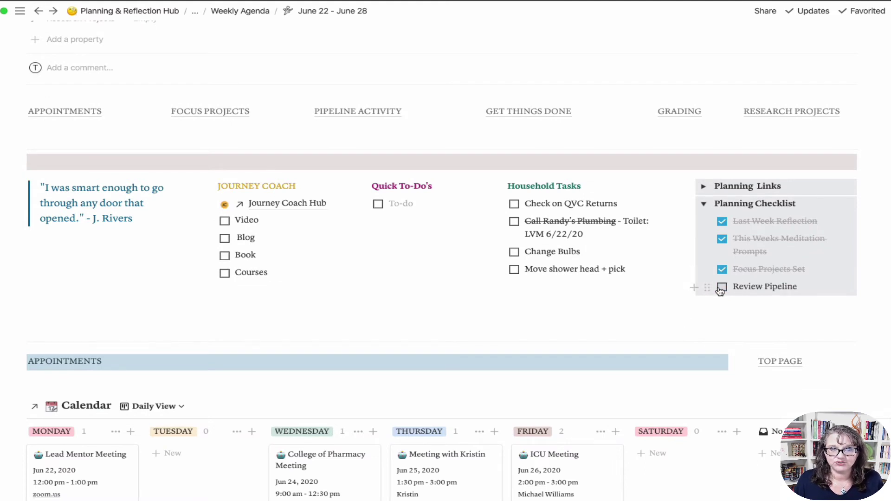
pyautogui.click(721, 288)
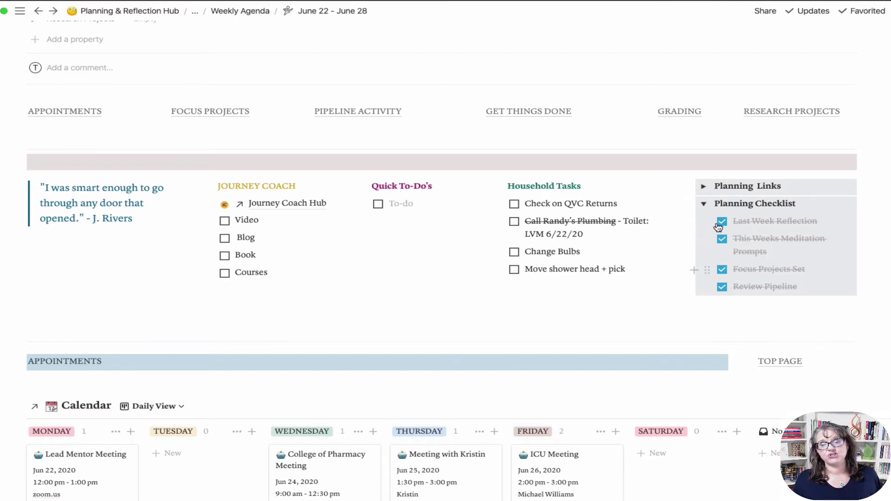
pyautogui.scroll(-1, 702, 210)
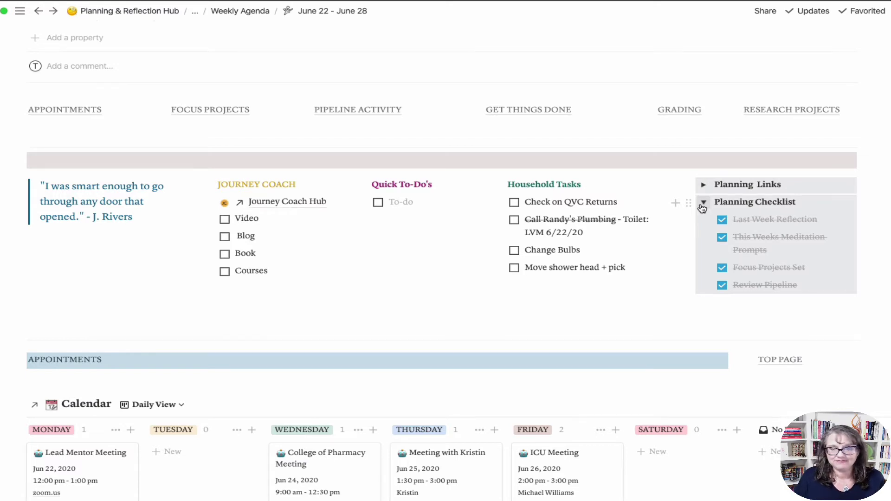
pyautogui.click(703, 203)
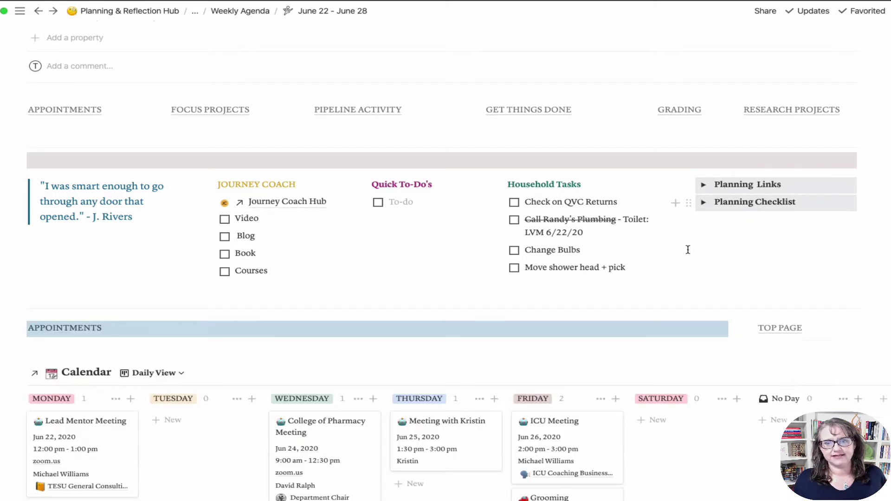
pyautogui.scroll(-3, 750, 416)
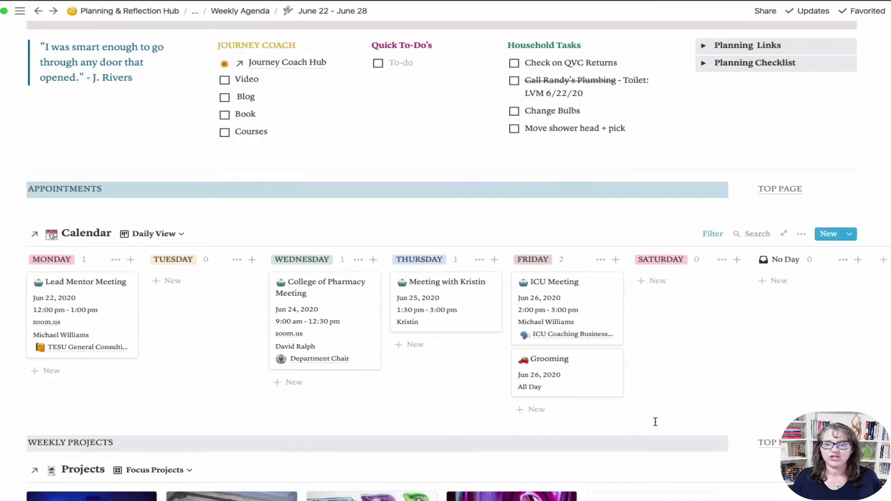
pyautogui.click(711, 234)
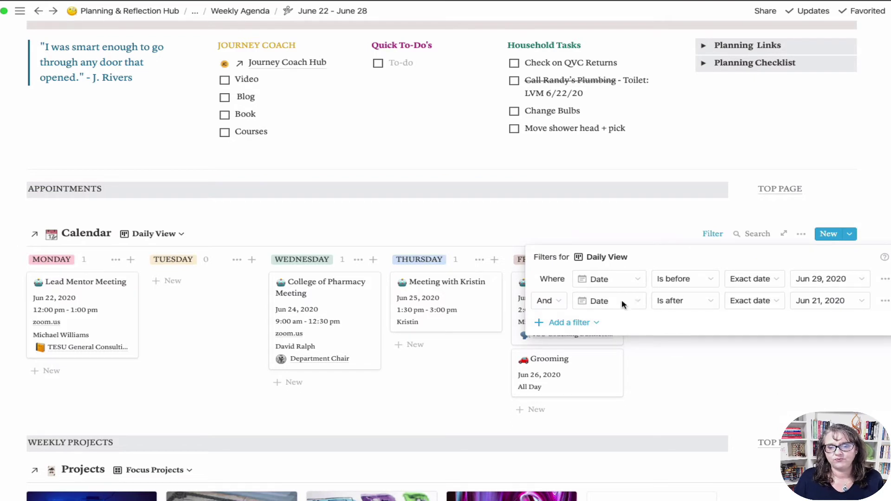
pyautogui.click(706, 361)
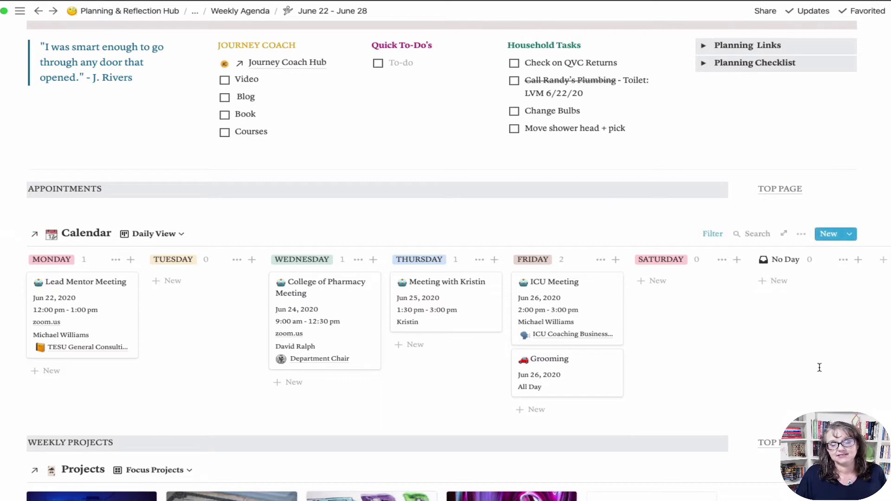
pyautogui.scroll(-3, 817, 232)
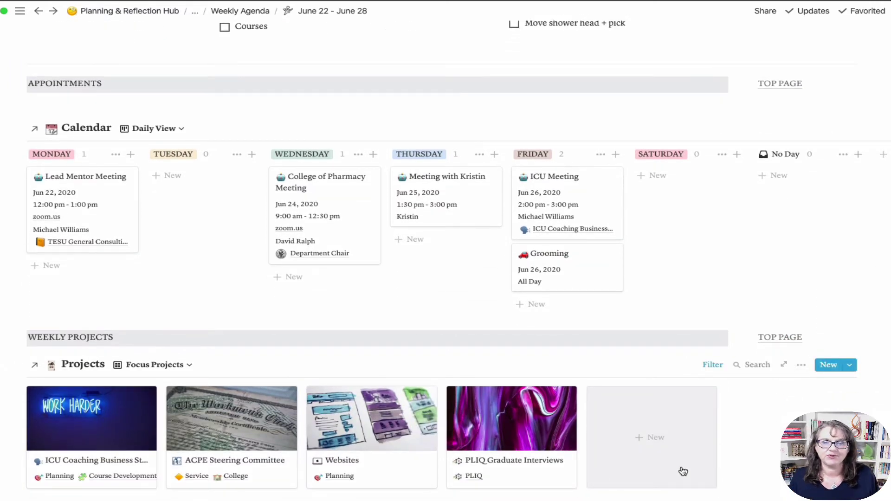
# Step: Scroll to the projects gallery and open, then close, the CPHQ project page
pyautogui.scroll(-6, 739, 463)
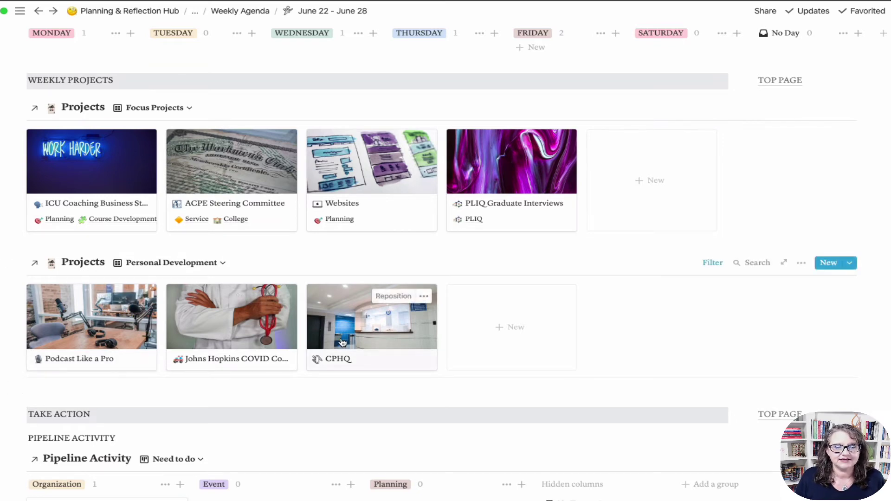
pyautogui.click(382, 335)
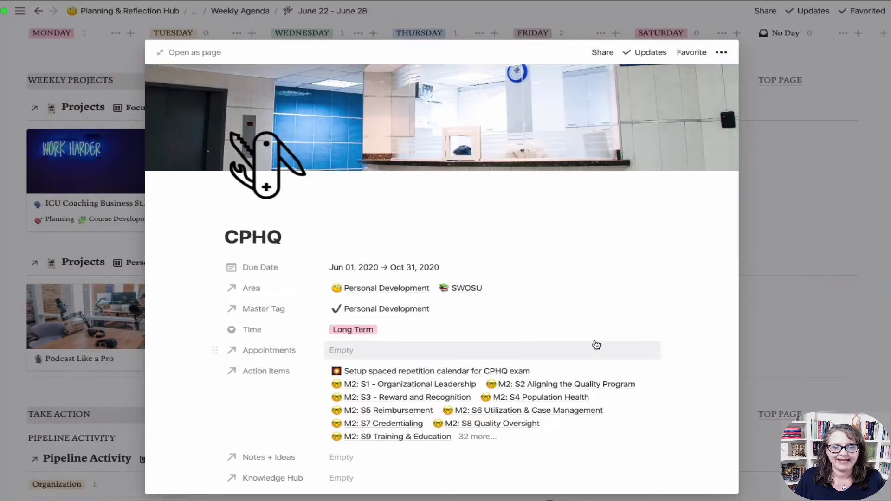
pyautogui.scroll(-3, 394, 380)
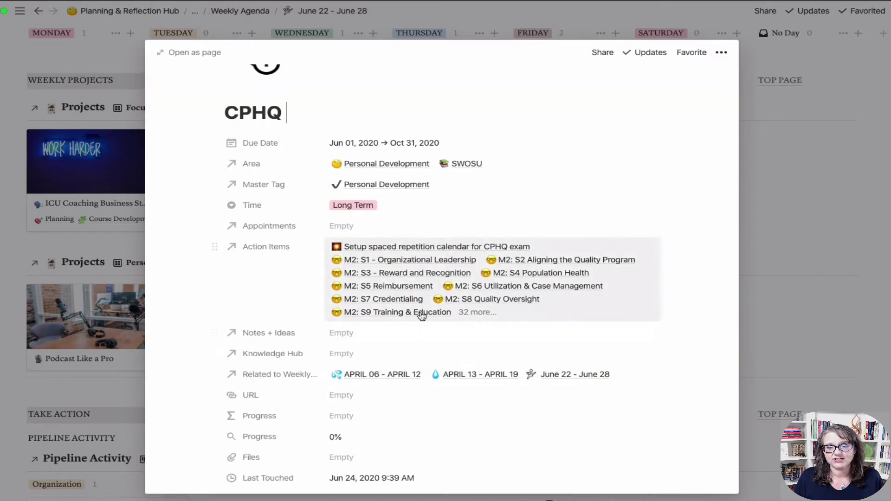
pyautogui.click(108, 330)
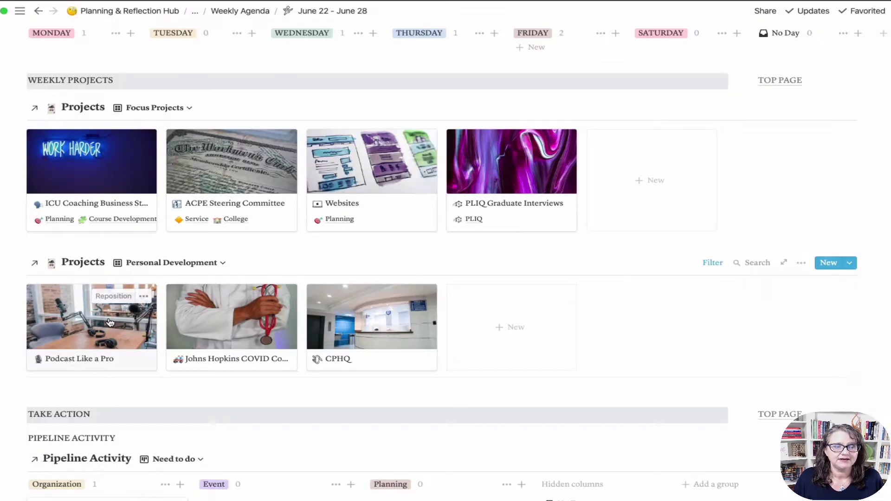
# Step: Open Podcast Like a Pro and expand then collapse the Recording Great Sounding Audio items
pyautogui.click(121, 323)
pyautogui.scroll(-3, 546, 335)
pyautogui.scroll(-10, 546, 335)
pyautogui.scroll(3, 543, 330)
pyautogui.click(231, 305)
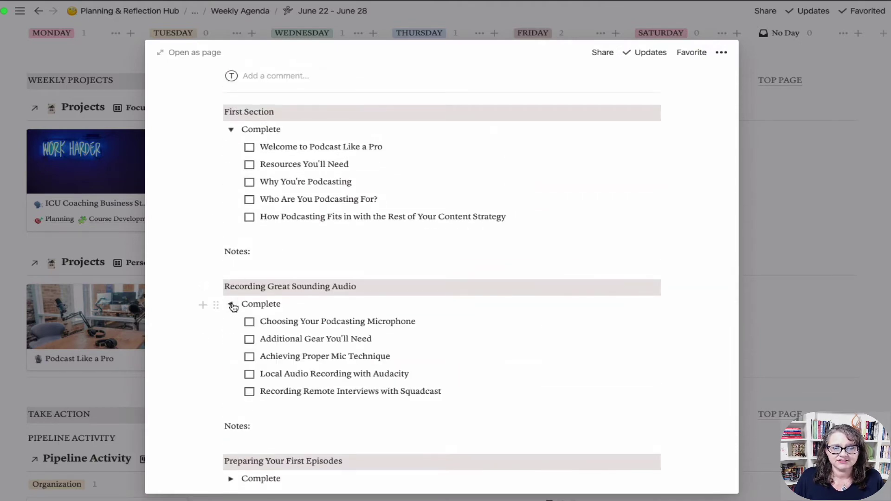
pyautogui.click(232, 305)
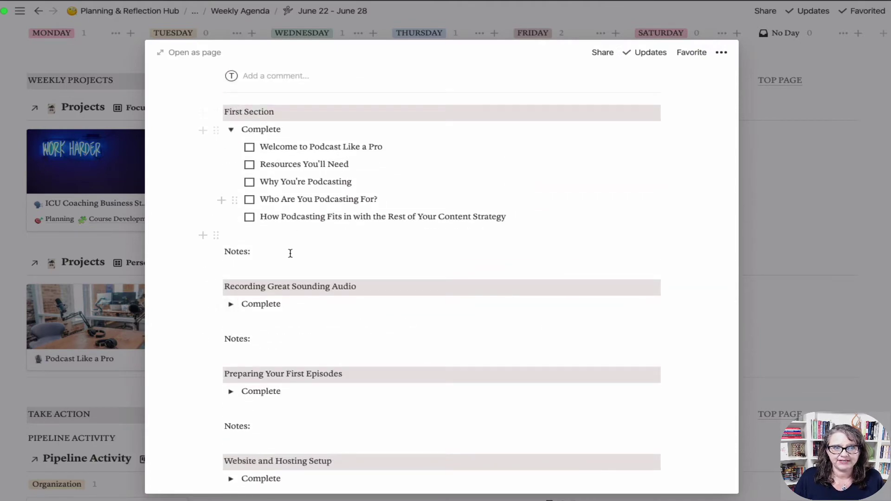
# Step: Close the Podcast page and show the Personal Development gallery's filter settings
pyautogui.click(97, 392)
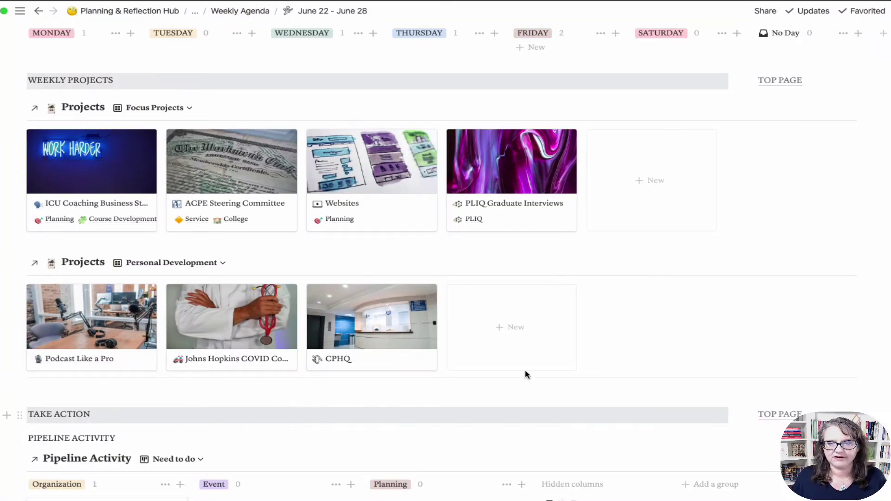
pyautogui.scroll(1, 594, 358)
pyautogui.click(705, 290)
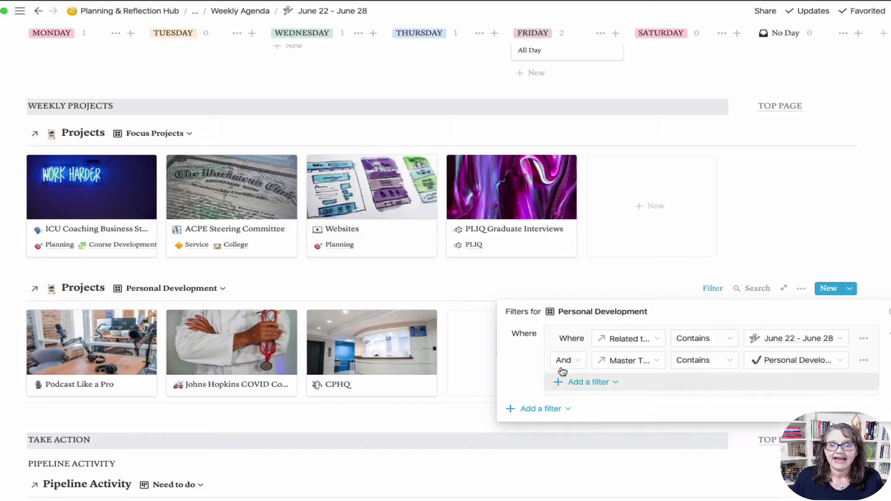
# Step: Close the Personal Development filter, then inspect and close the Focus Projects gallery's filter
pyautogui.click(398, 415)
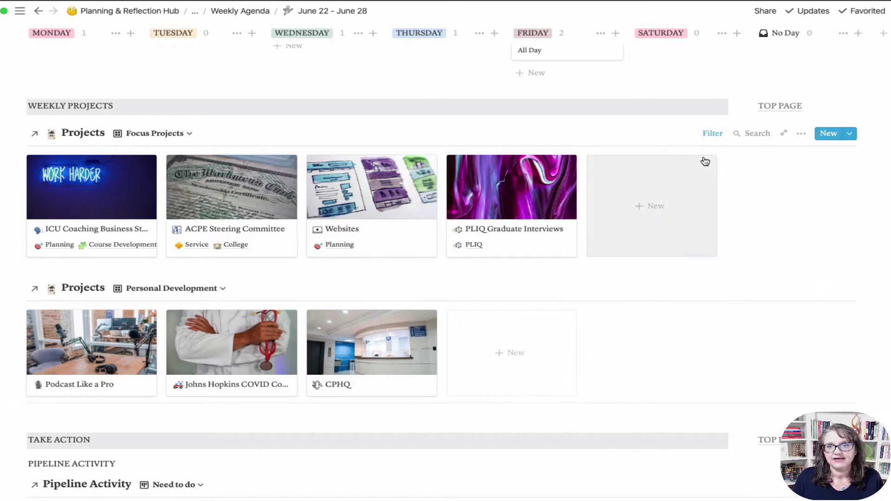
pyautogui.click(713, 134)
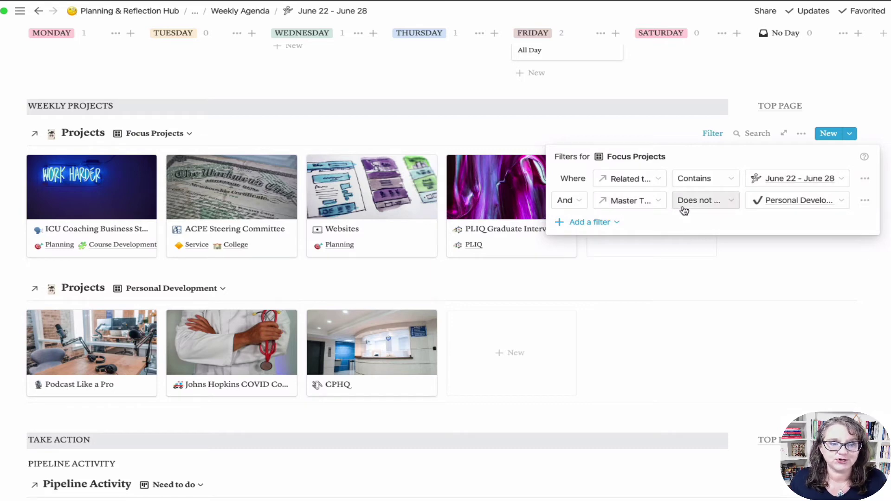
pyautogui.click(702, 293)
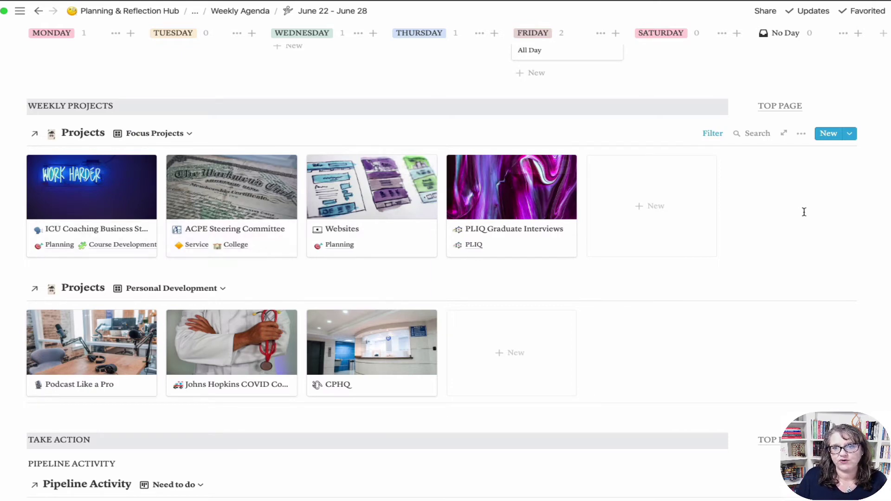
# Step: Jump to Pipeline Activity, browse it, then return to top and go to the Take Action boards
pyautogui.click(784, 108)
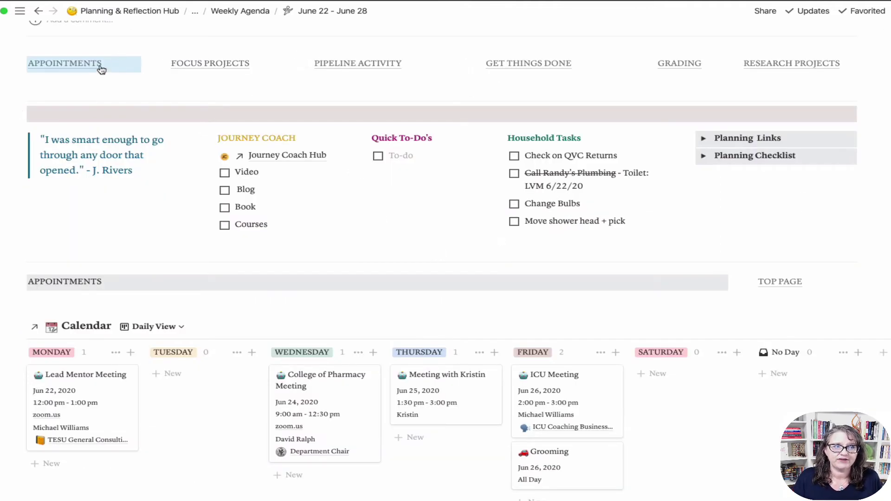
pyautogui.click(333, 70)
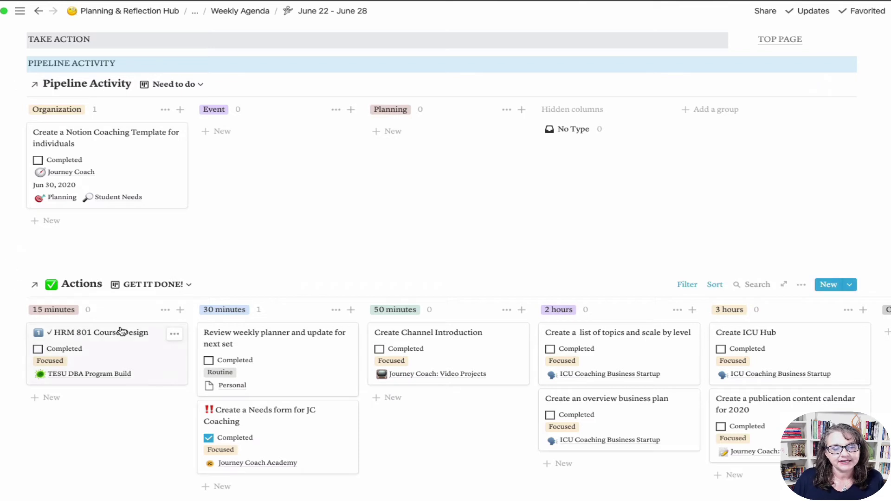
pyautogui.scroll(-3, 474, 433)
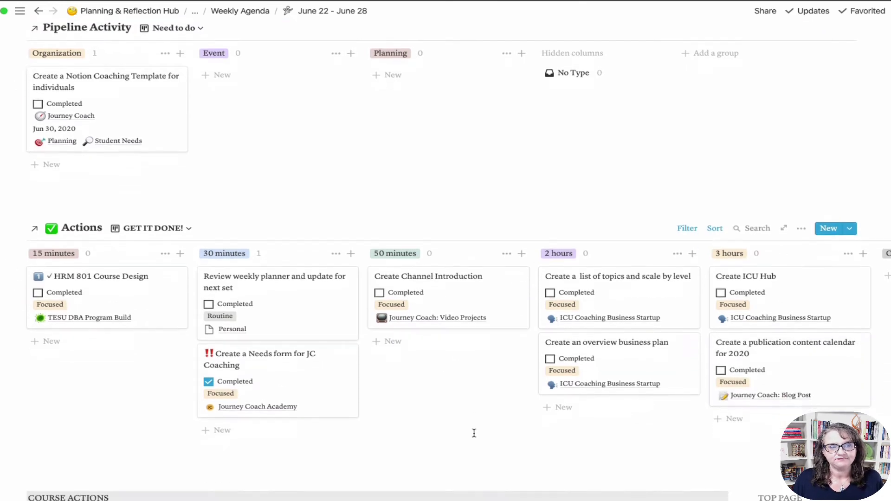
pyautogui.scroll(2, 478, 429)
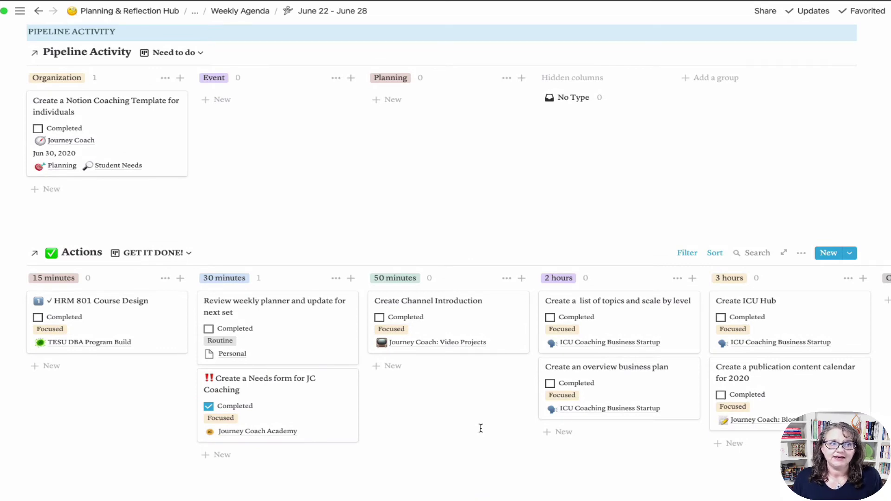
pyautogui.scroll(9, 670, 211)
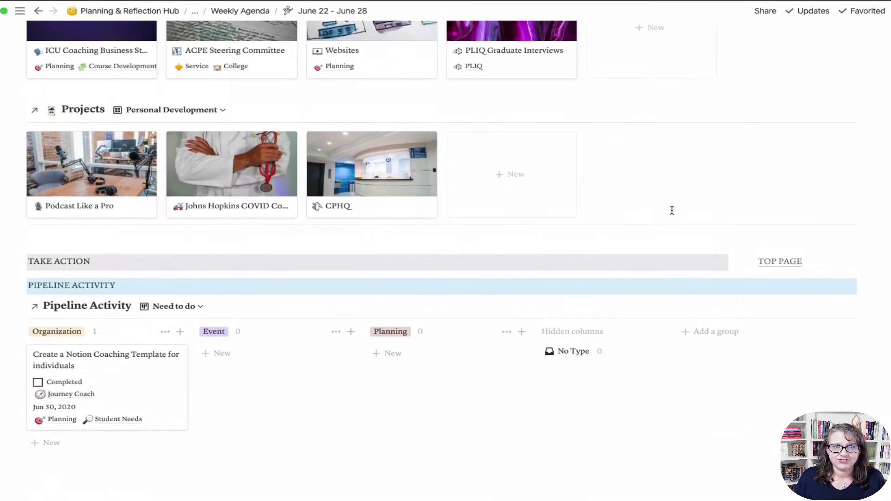
pyautogui.scroll(4, 409, 195)
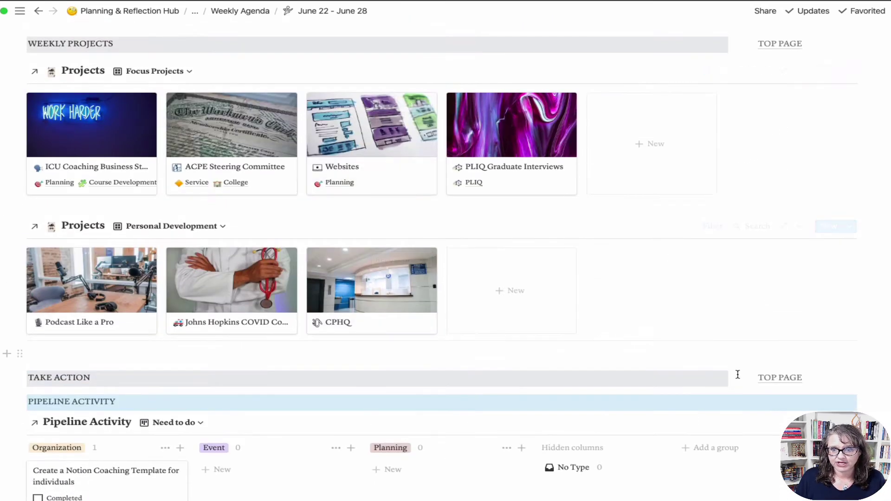
pyautogui.click(771, 378)
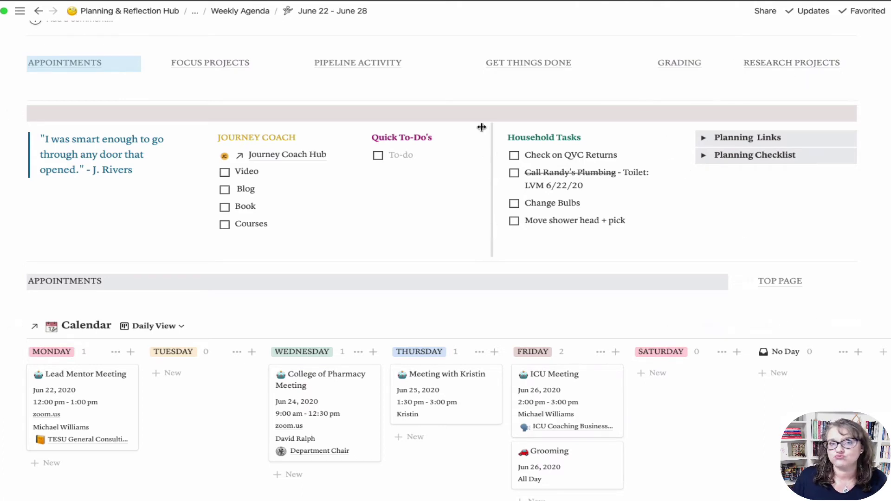
pyautogui.click(522, 66)
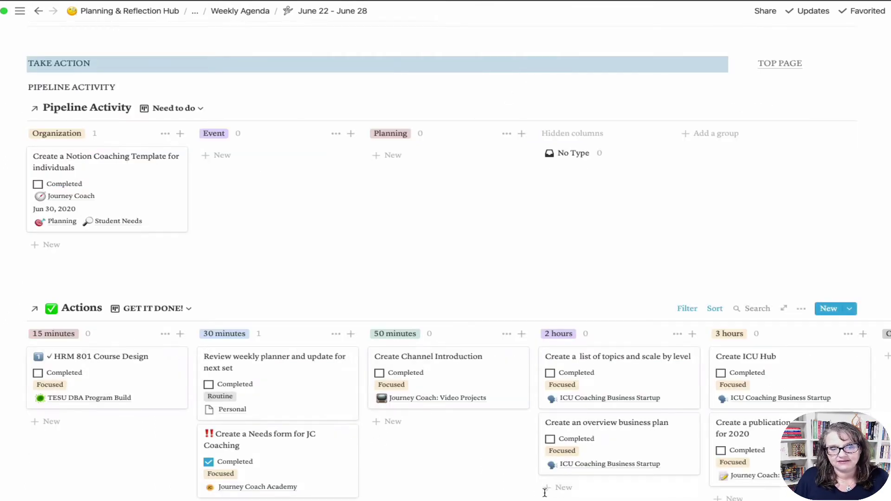
pyautogui.scroll(-2, 545, 493)
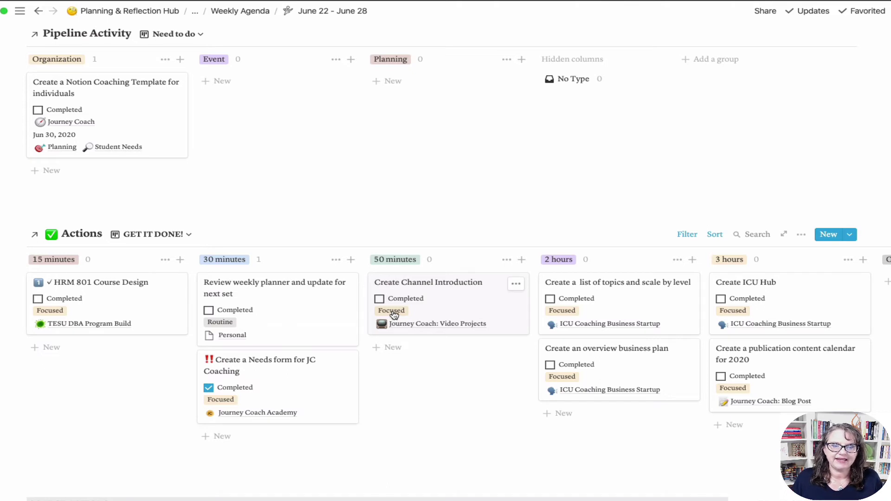
pyautogui.click(431, 312)
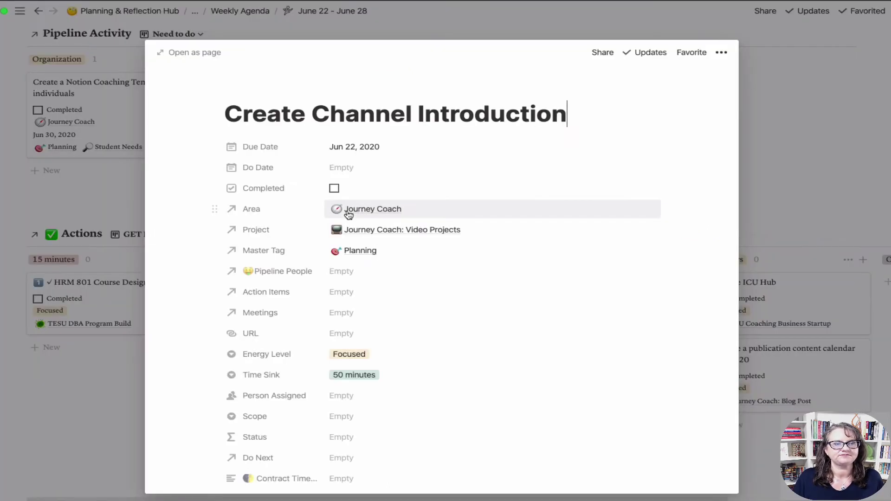
pyautogui.click(358, 355)
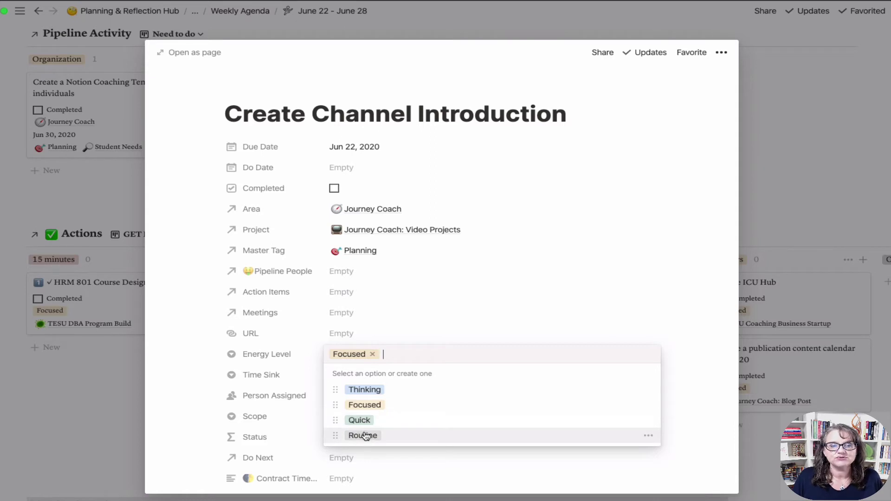
pyautogui.click(51, 422)
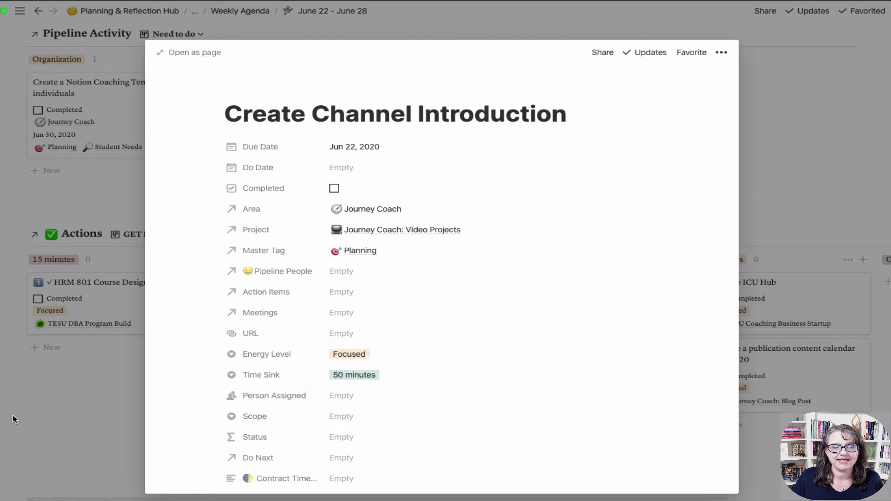
pyautogui.click(67, 409)
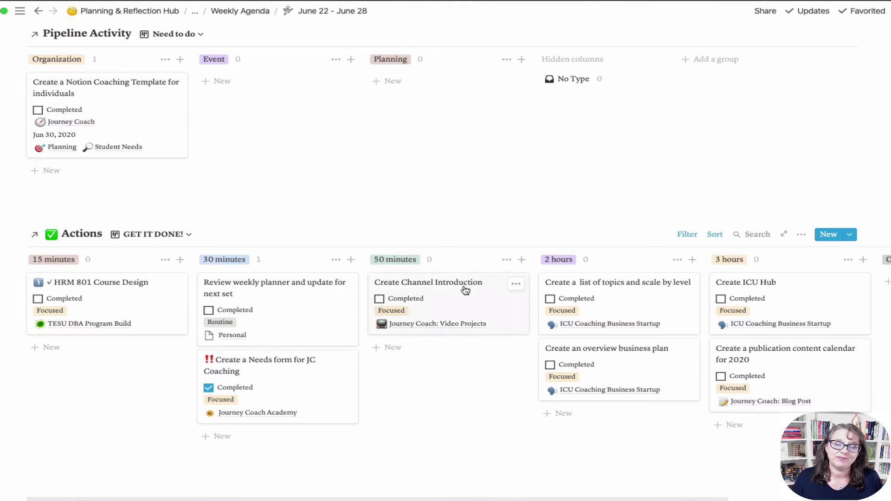
# Step: Scroll down the page and expand the DBA COURSE BUILD section
pyautogui.hscroll(3, 646, 336)
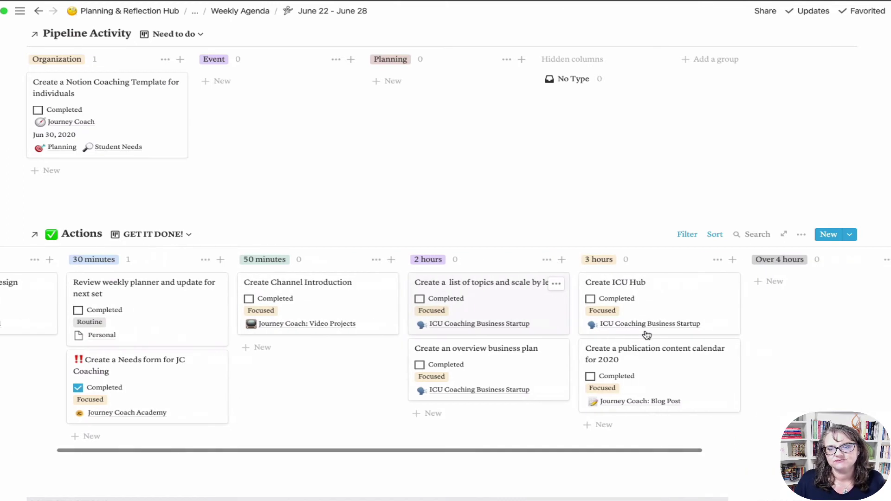
pyautogui.hscroll(-3, 673, 362)
pyautogui.scroll(-3, 575, 367)
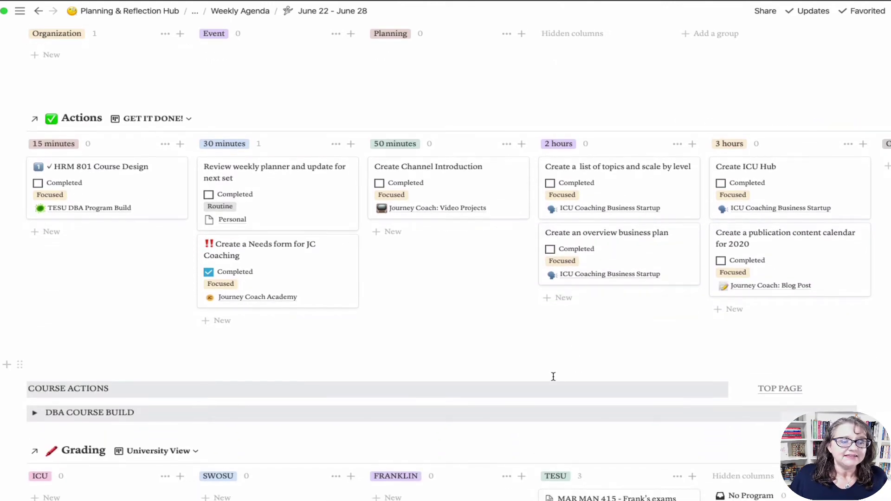
pyautogui.scroll(-5, 526, 374)
pyautogui.scroll(-3, 325, 379)
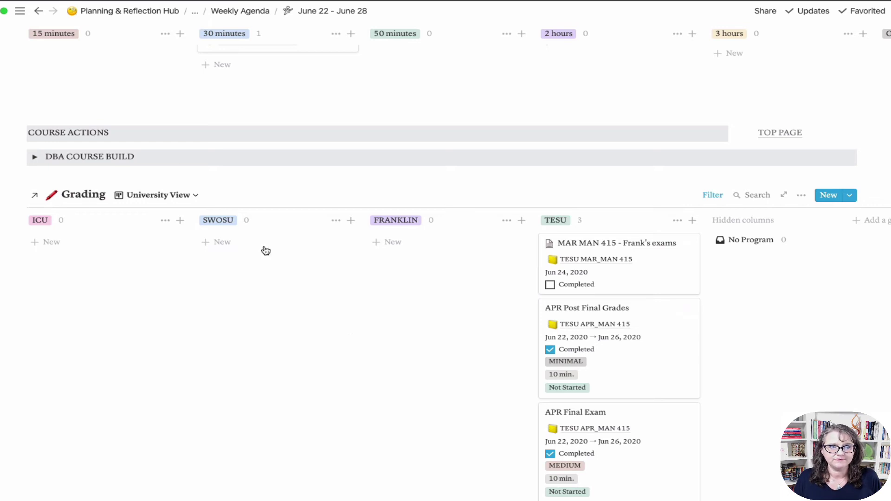
pyautogui.click(36, 158)
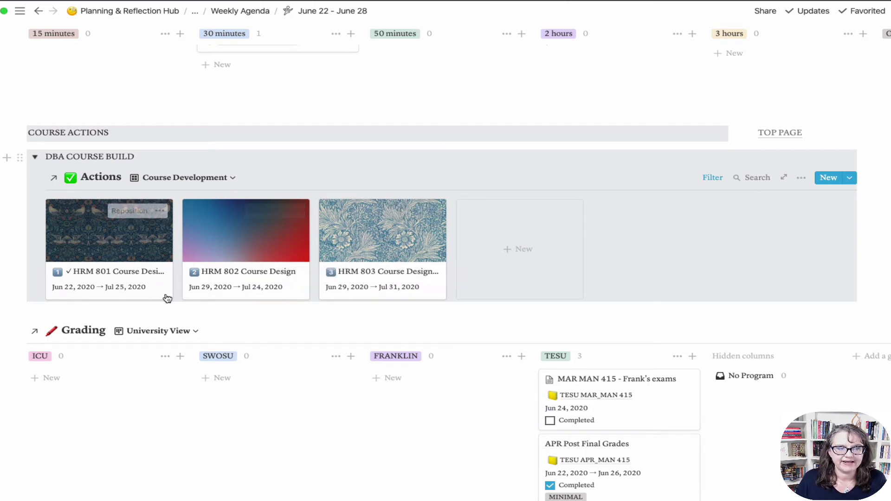
# Step: Look through the HRM 801 Course Design card, collapse DBA COURSE BUILD, and return to the top
pyautogui.click(117, 259)
pyautogui.scroll(-10, 511, 282)
pyautogui.scroll(-6, 515, 284)
pyautogui.scroll(7, 513, 280)
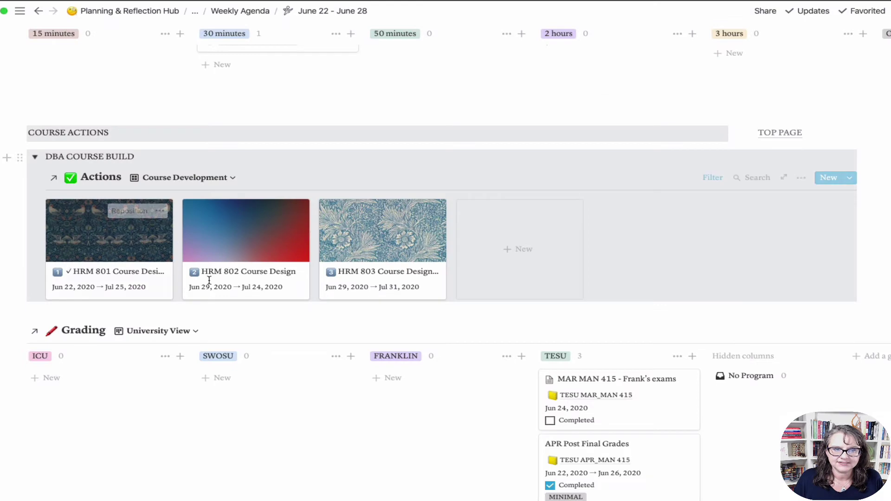
pyautogui.click(93, 283)
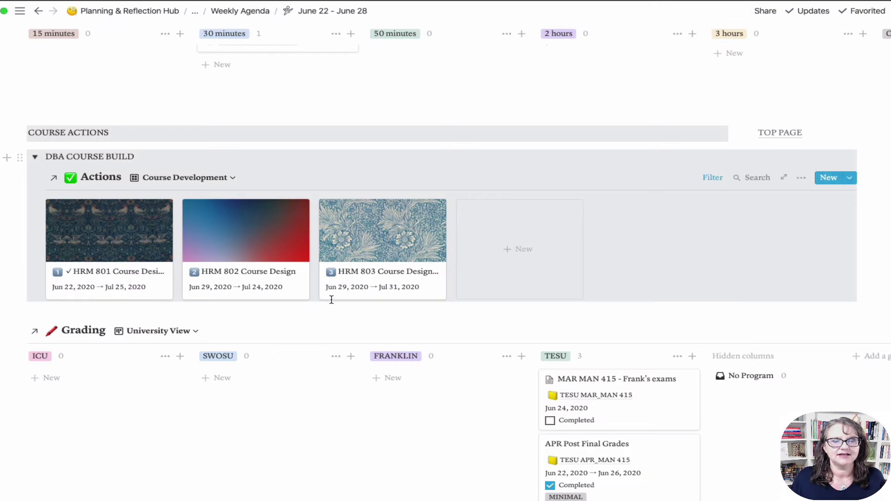
pyautogui.click(34, 157)
pyautogui.click(789, 134)
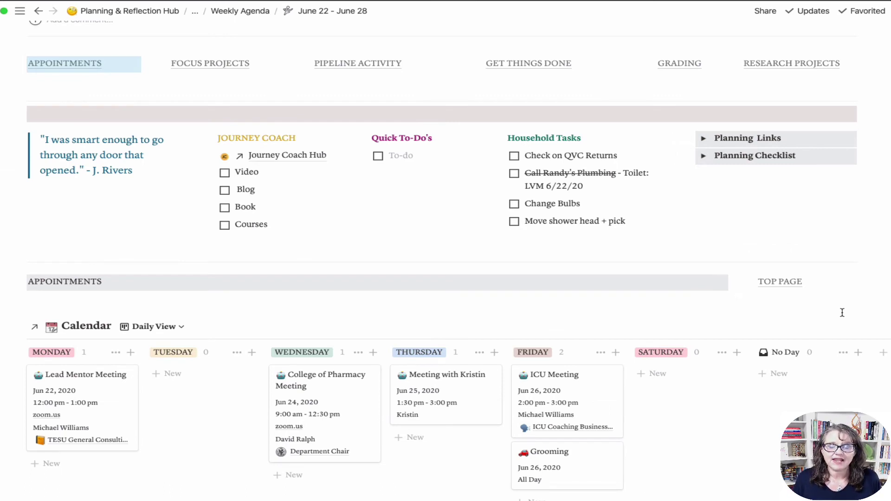
pyautogui.scroll(2, 828, 295)
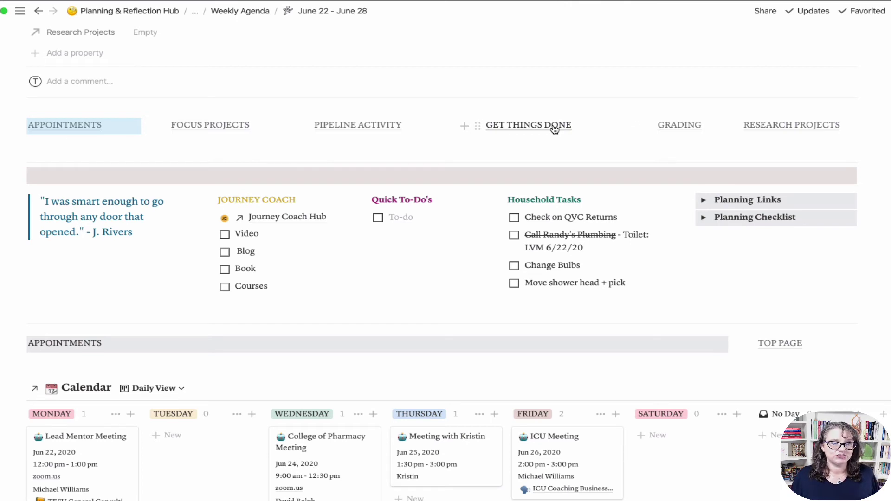
pyautogui.click(792, 126)
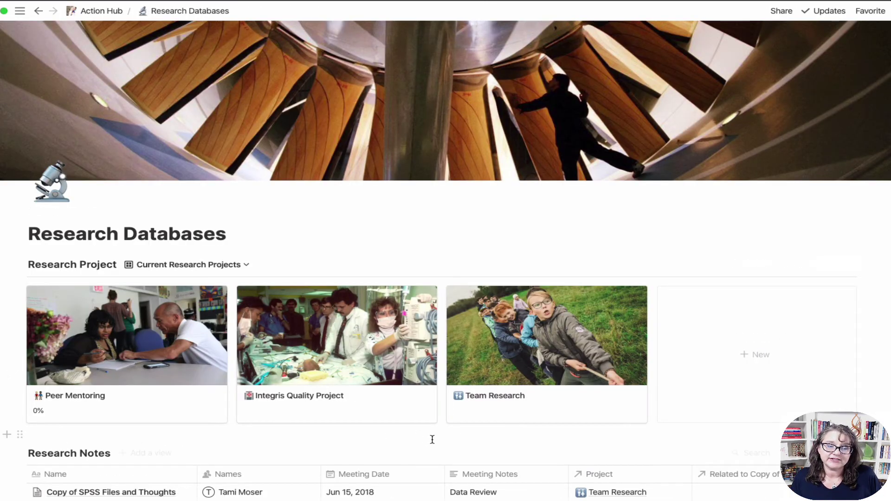
pyautogui.click(37, 11)
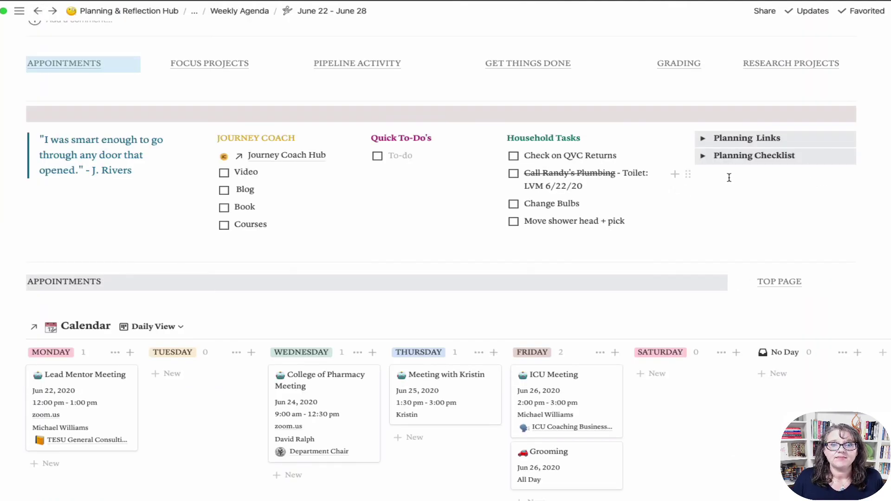
pyautogui.click(295, 155)
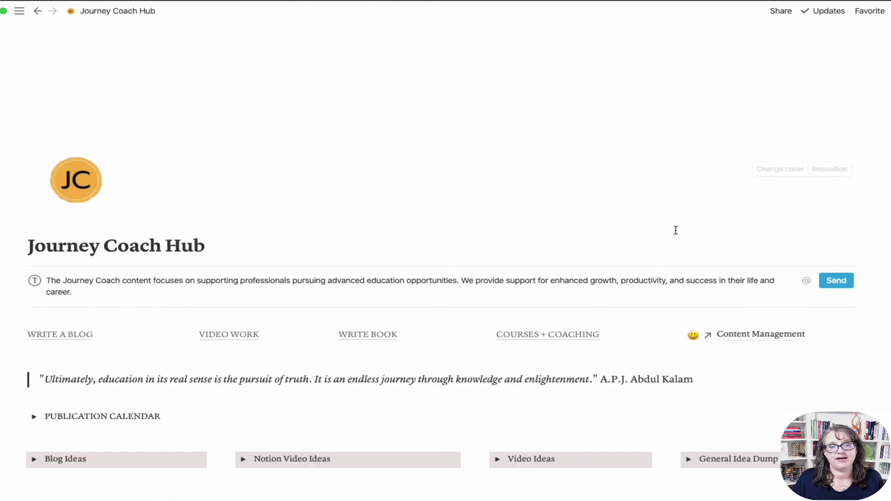
pyautogui.scroll(-1, 669, 229)
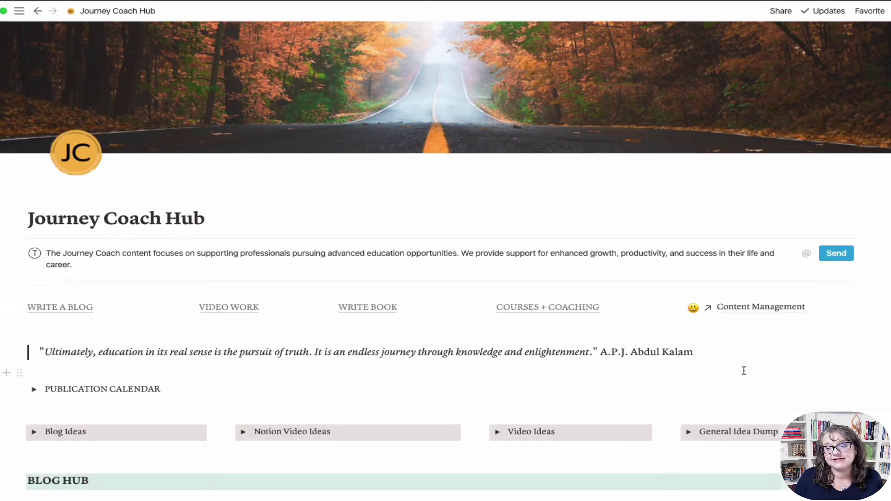
pyautogui.scroll(-4, 744, 371)
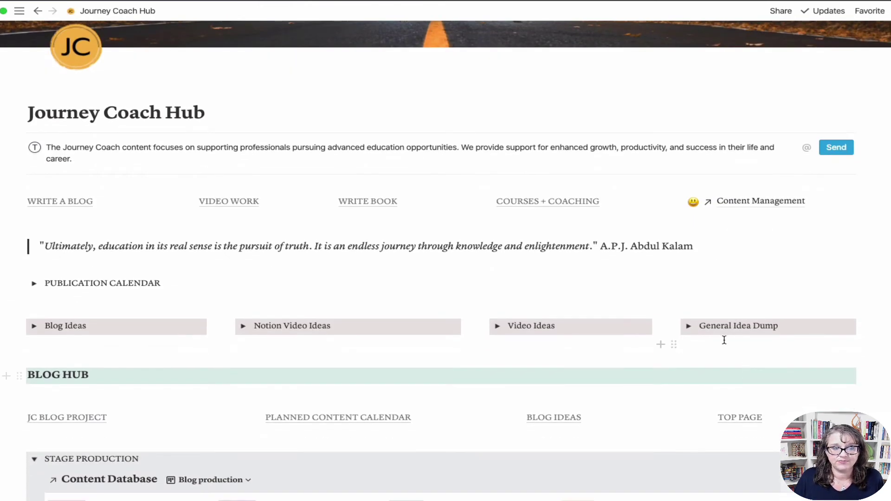
pyautogui.scroll(-20, 796, 395)
pyautogui.scroll(20, 795, 394)
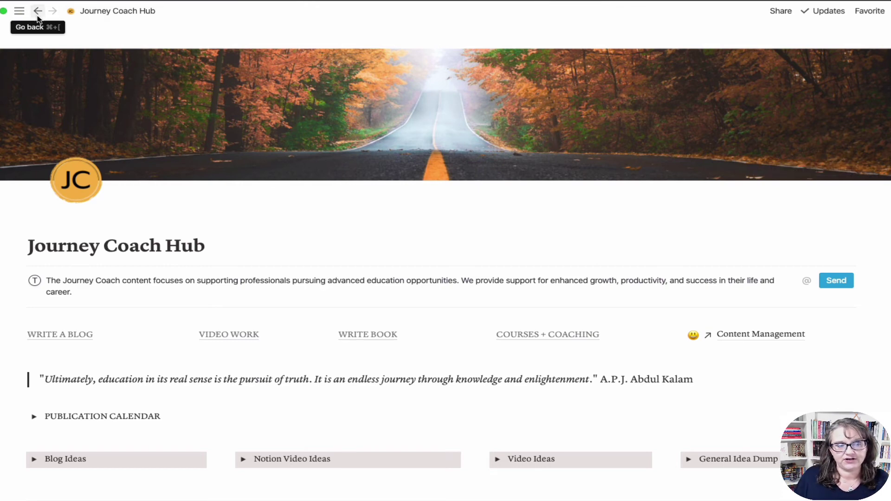
# Step: Go back from the Journey Coach Hub to the June 22 - June 28 agenda
pyautogui.click(37, 12)
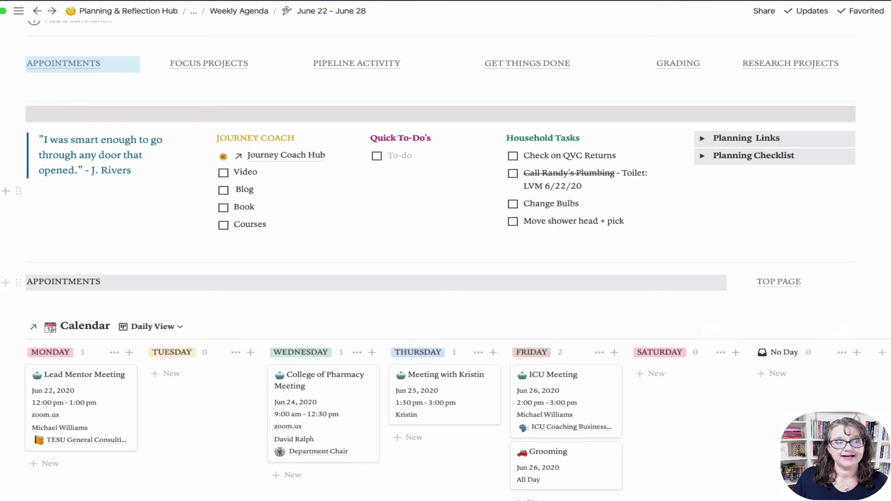
pyautogui.moveTo(5, 190)
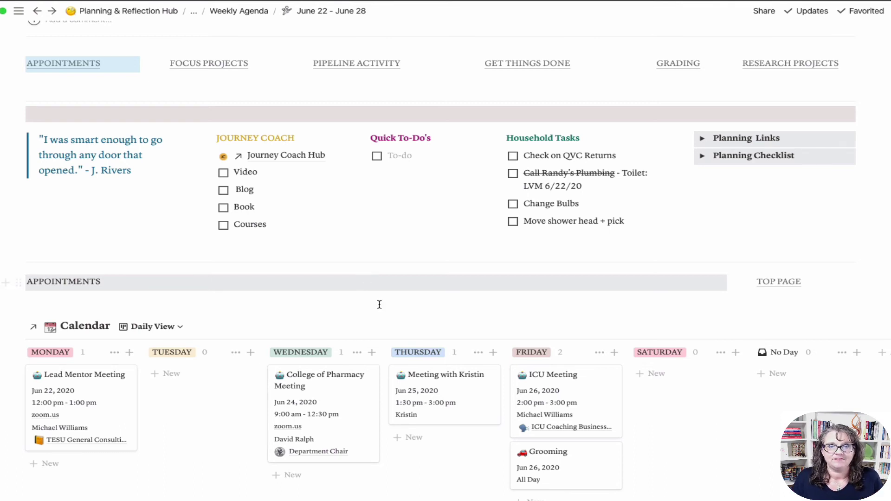
# Step: Toggle the Planning Checklist open and closed, then unfavorite and re-favorite the weekly page
pyautogui.click(702, 158)
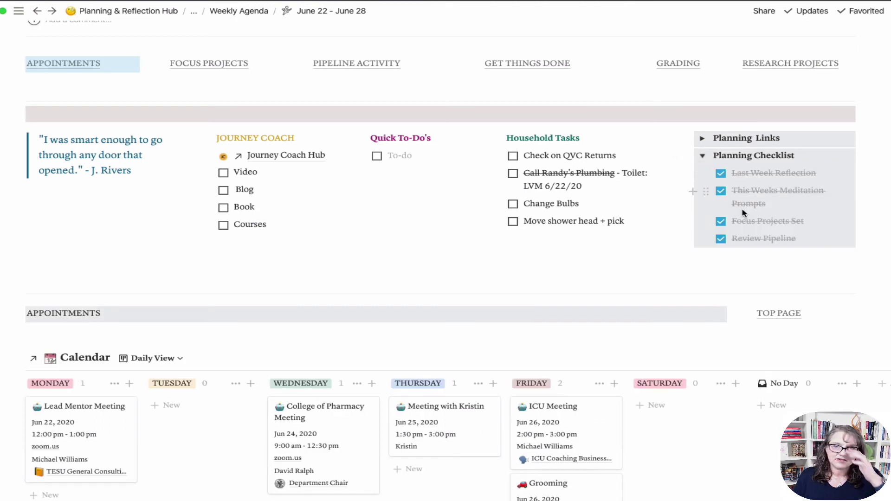
pyautogui.click(702, 157)
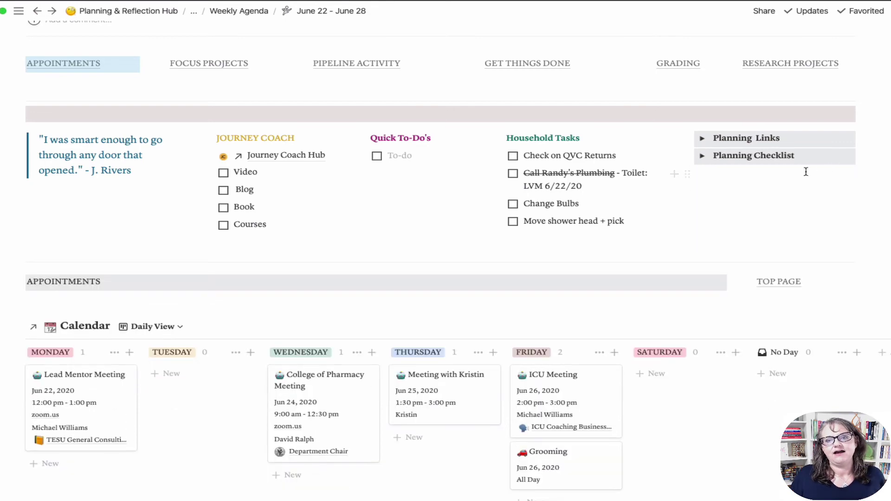
pyautogui.scroll(3, 820, 210)
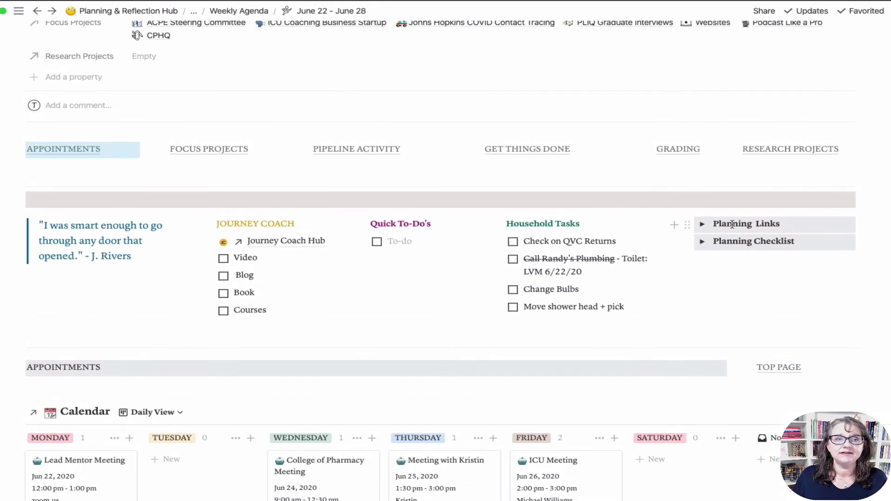
pyautogui.scroll(5, 654, 255)
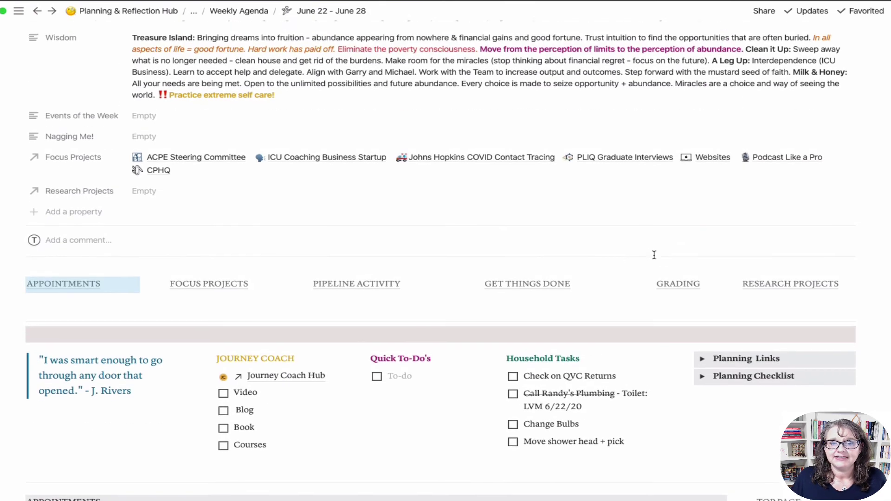
pyautogui.scroll(10, 737, 254)
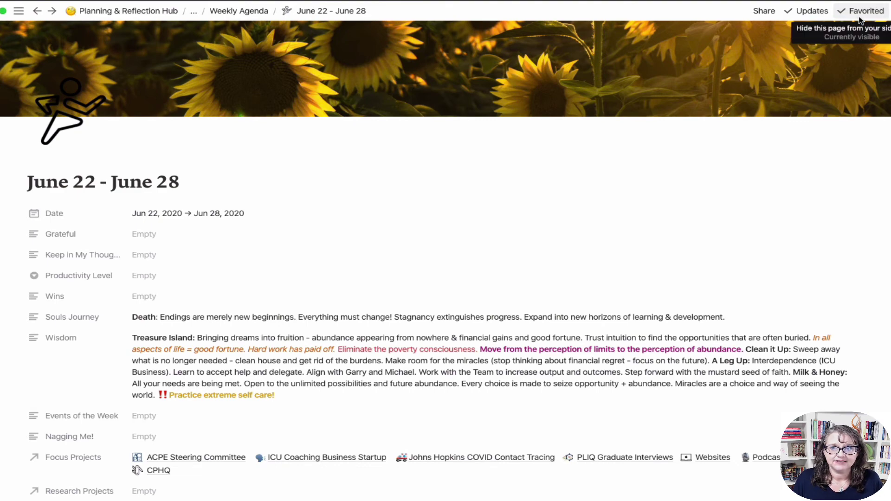
pyautogui.click(859, 20)
pyautogui.click(859, 19)
# Step: Expand Planning Links, visit the June 29 - July 5 page, and come back
pyautogui.scroll(-7, 764, 293)
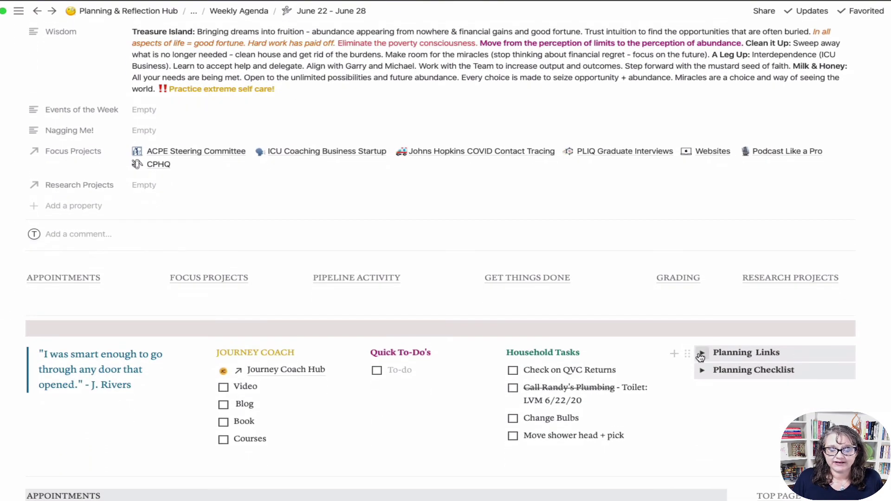
pyautogui.click(702, 353)
pyautogui.click(771, 372)
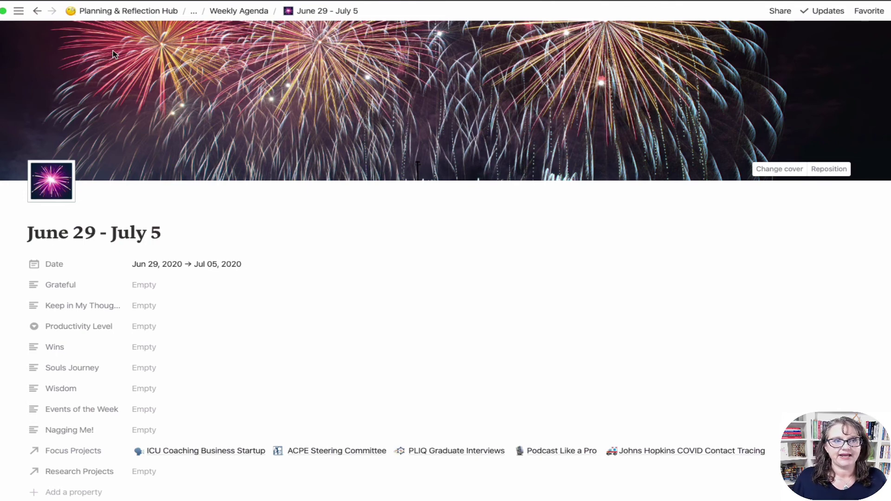
pyautogui.click(40, 14)
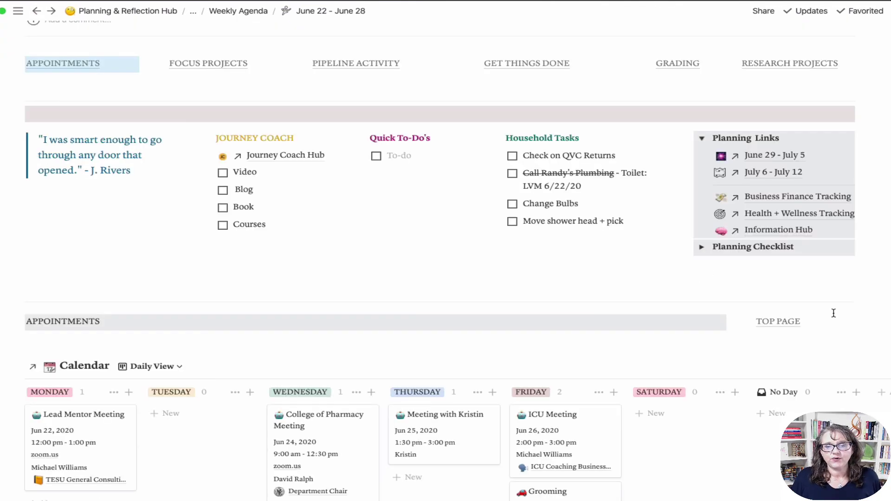
# Step: Collapse the Planning Links toggle so only its heading shows
pyautogui.scroll(5, 829, 315)
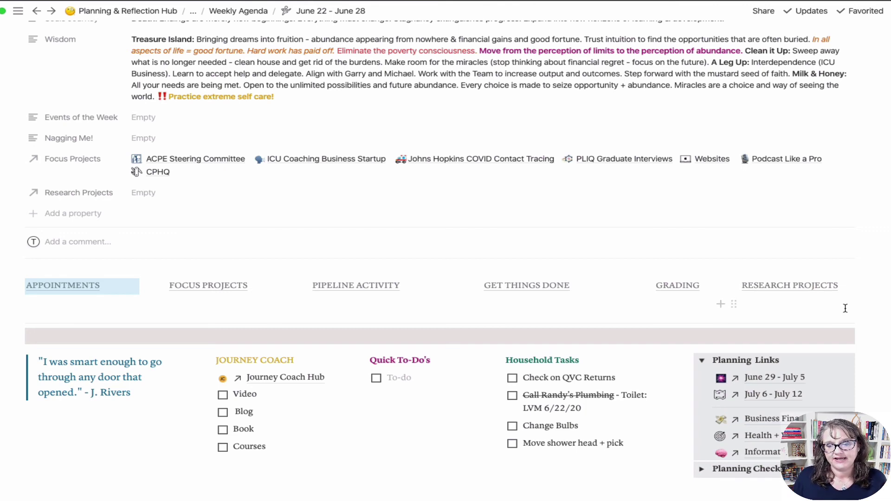
pyautogui.click(701, 362)
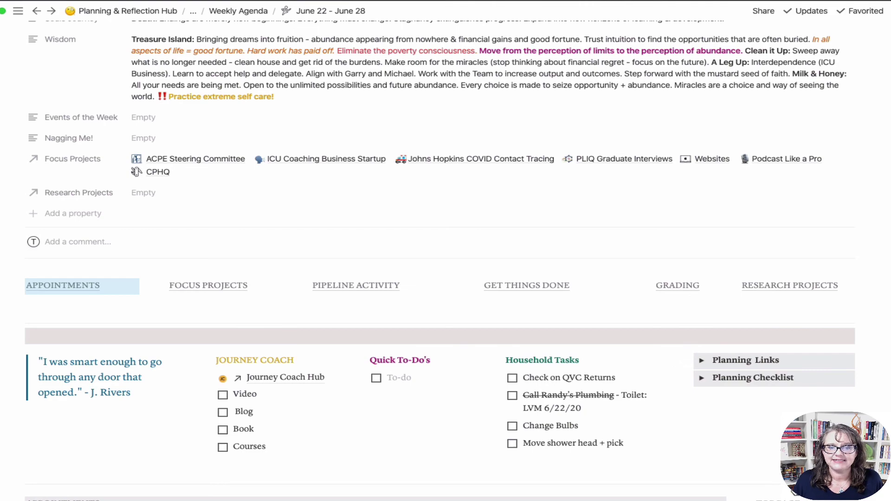
pyautogui.scroll(-5, 736, 404)
pyautogui.scroll(-5, 439, 260)
pyautogui.scroll(-10, 440, 260)
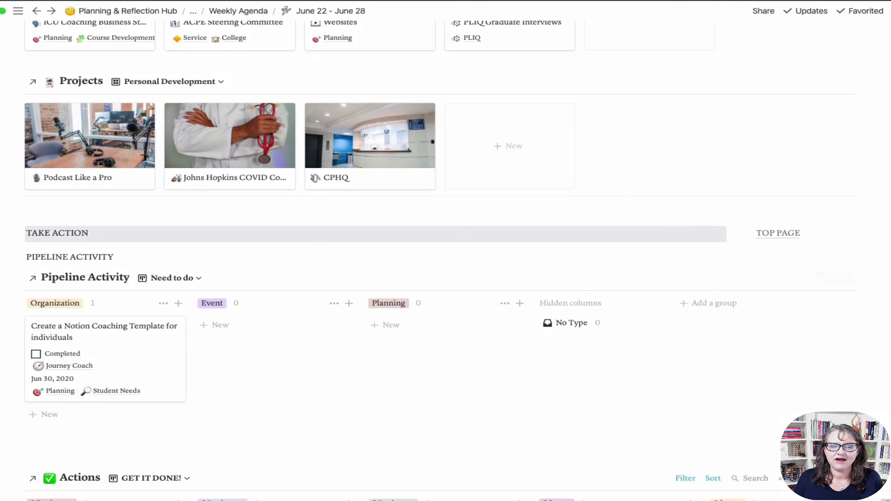
pyautogui.scroll(-3, 432, 325)
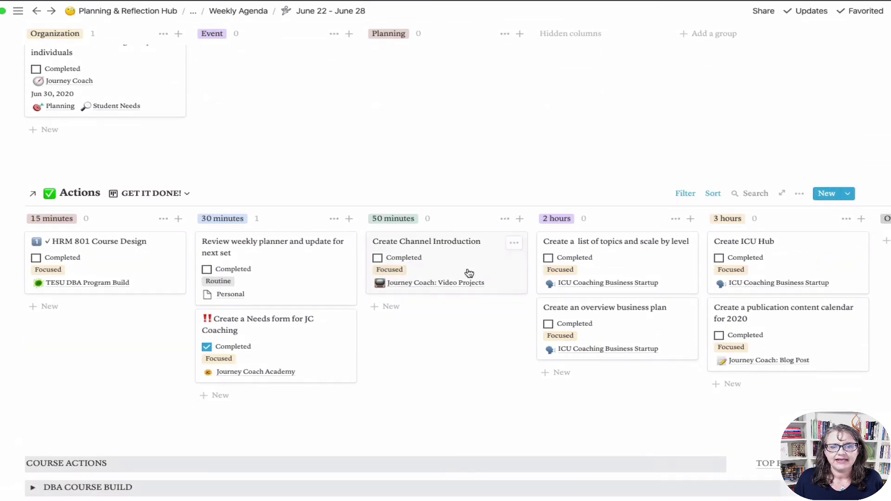
pyautogui.click(467, 276)
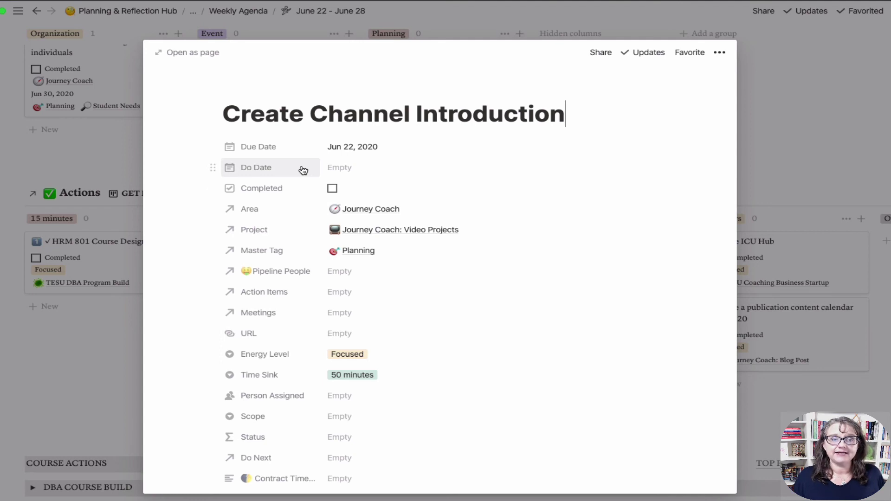
pyautogui.click(74, 416)
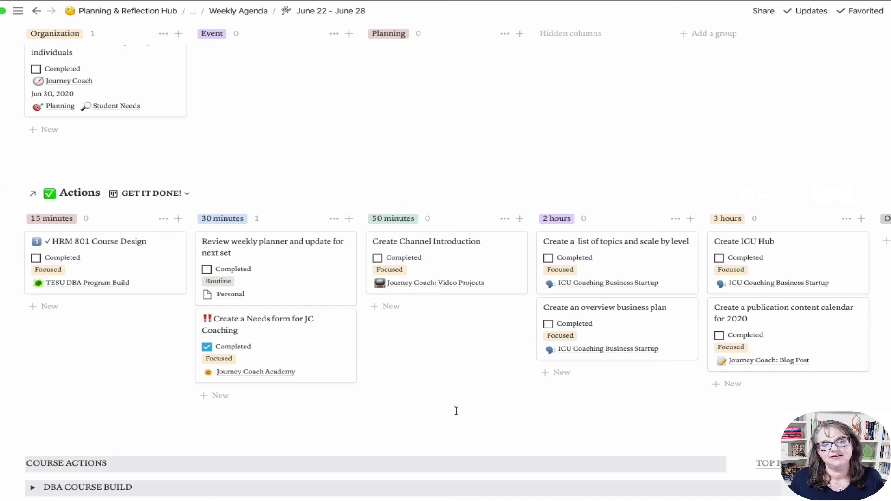
pyautogui.scroll(3, 459, 402)
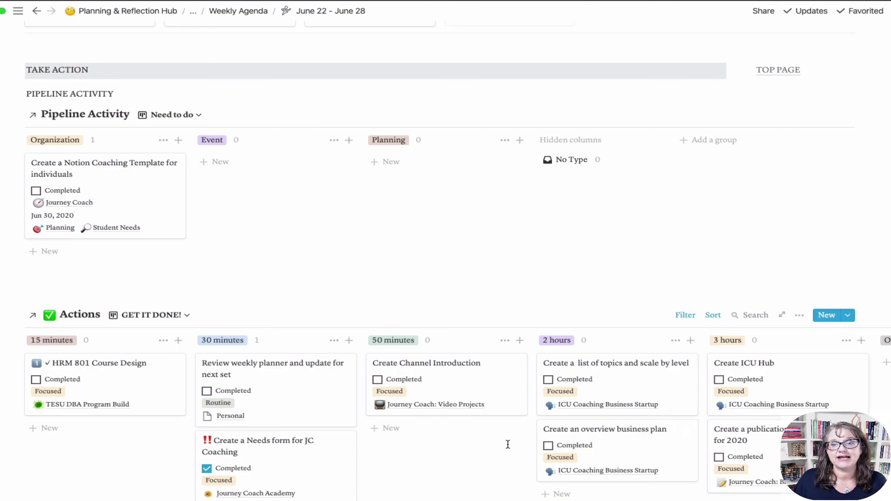
pyautogui.scroll(12, 531, 369)
pyautogui.scroll(8, 677, 433)
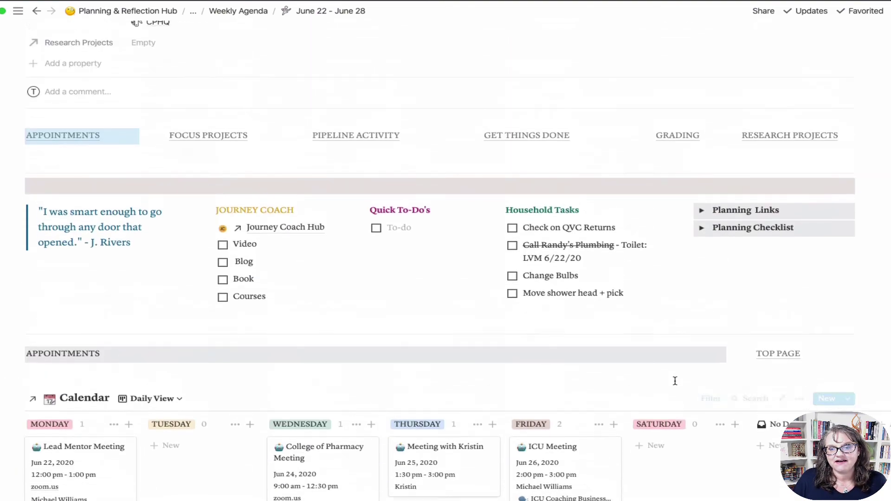
pyautogui.scroll(3, 832, 405)
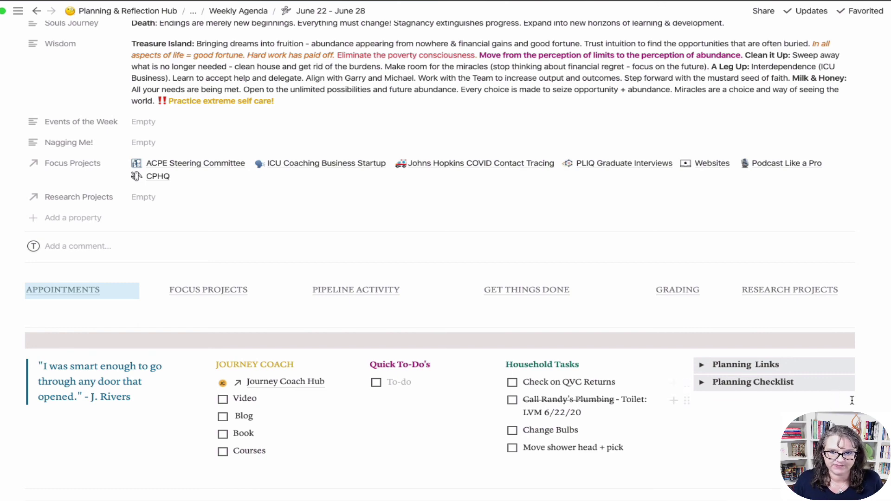
pyautogui.scroll(3, 853, 403)
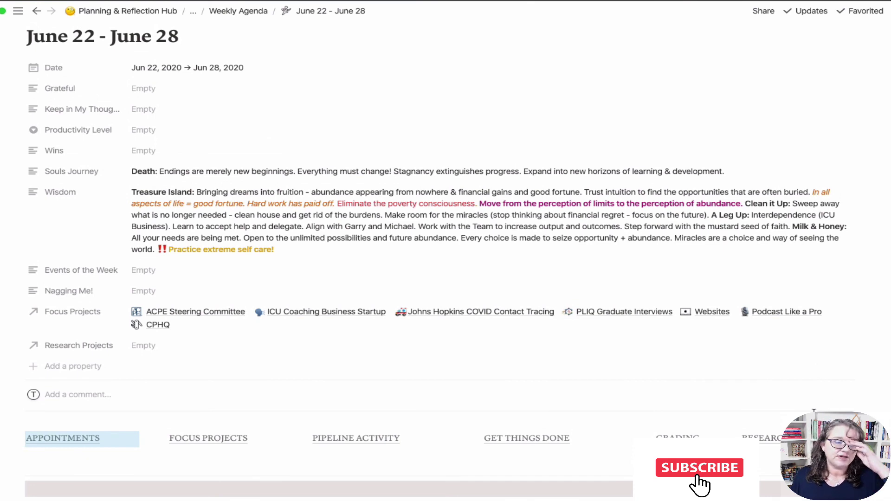
pyautogui.scroll(-6, 791, 405)
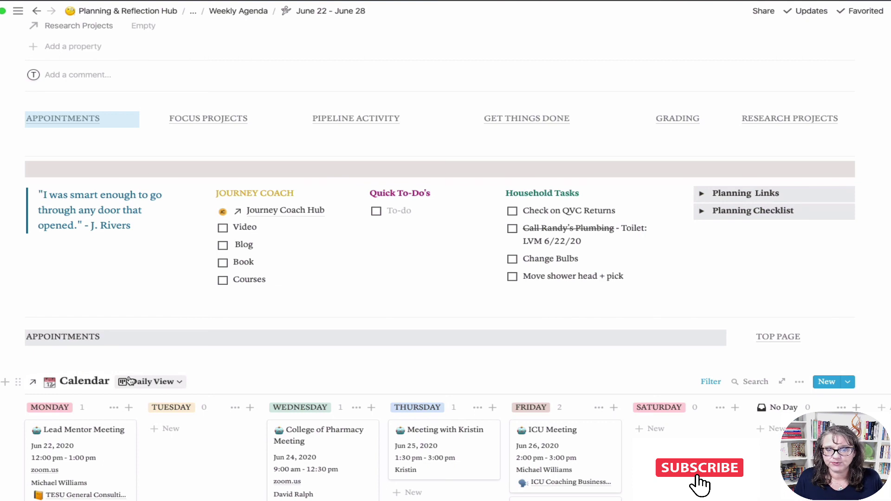
pyautogui.scroll(-3, 385, 362)
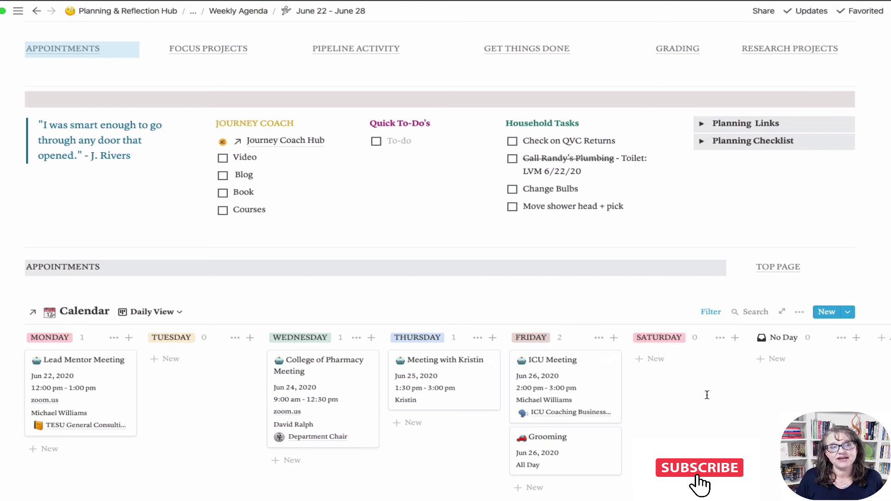
pyautogui.scroll(3, 626, 246)
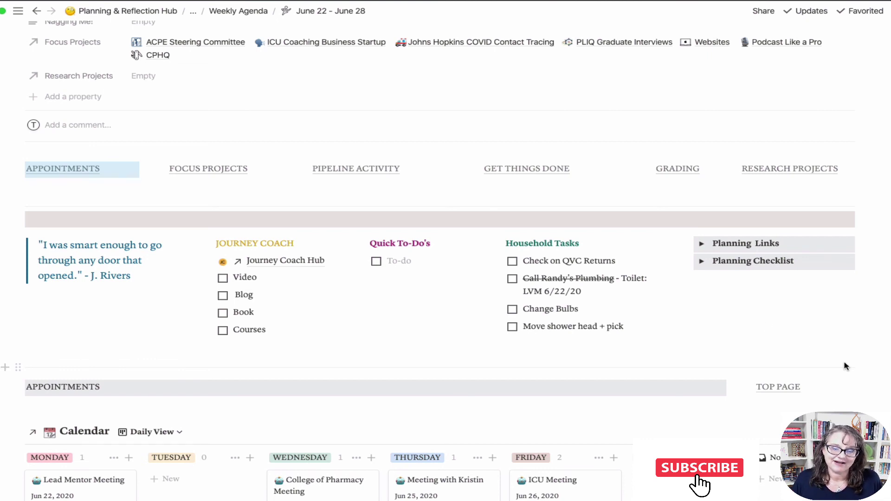
pyautogui.scroll(-3, 846, 367)
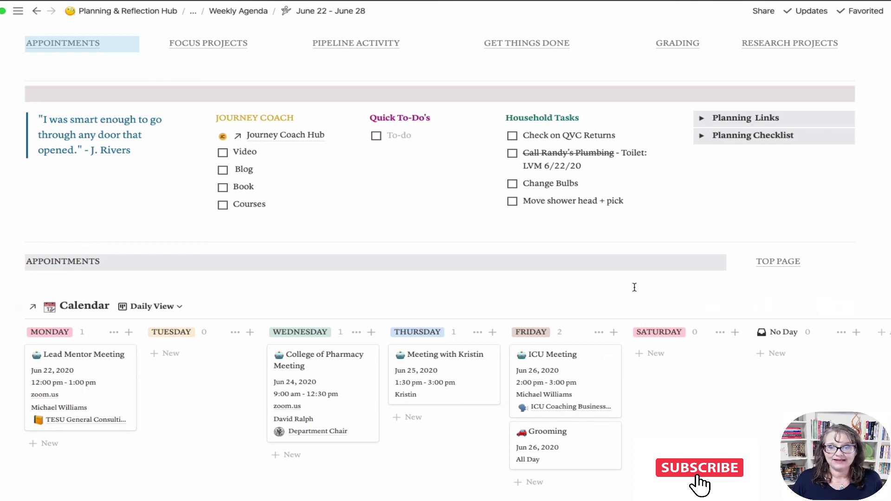
pyautogui.scroll(-3, 635, 287)
pyautogui.scroll(1, 827, 402)
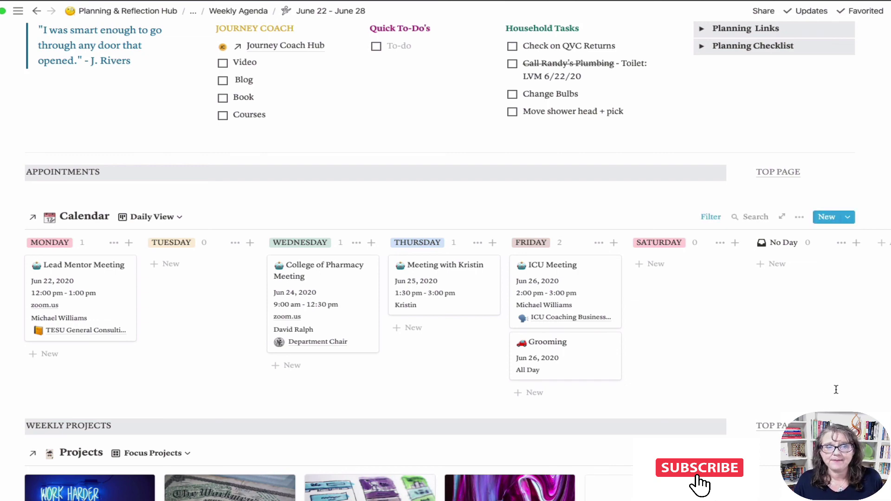
pyautogui.scroll(-3, 837, 386)
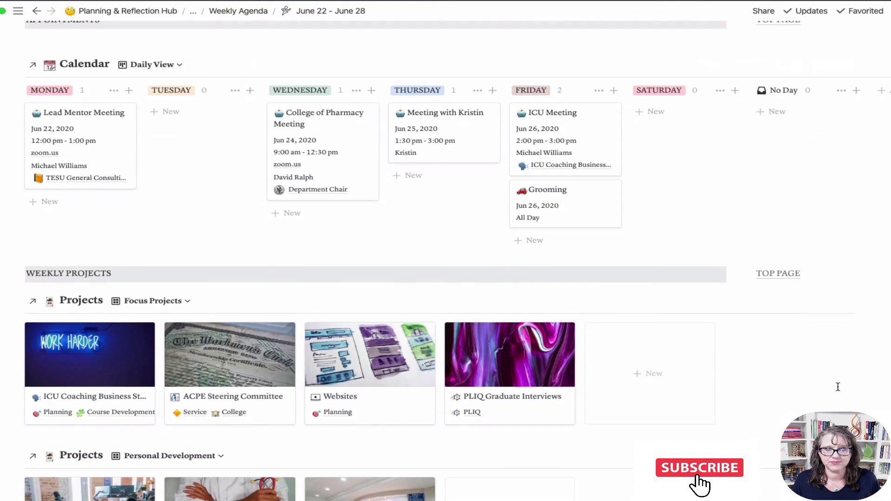
pyautogui.scroll(9, 838, 387)
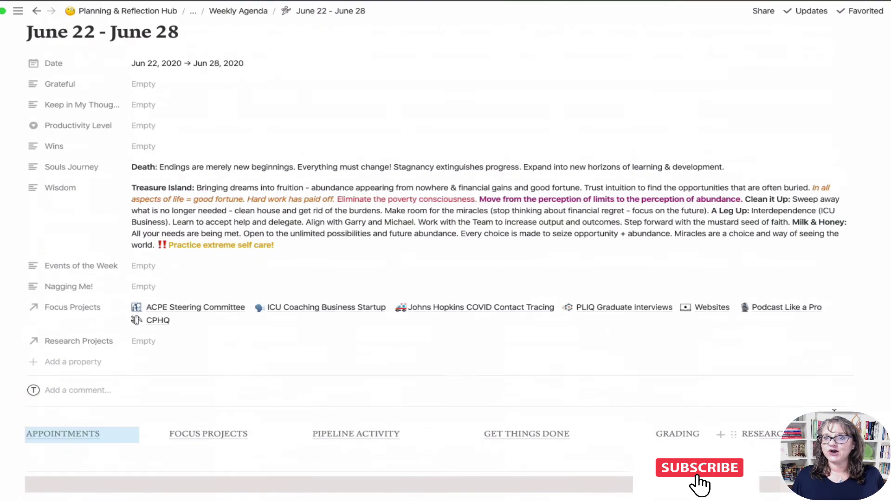